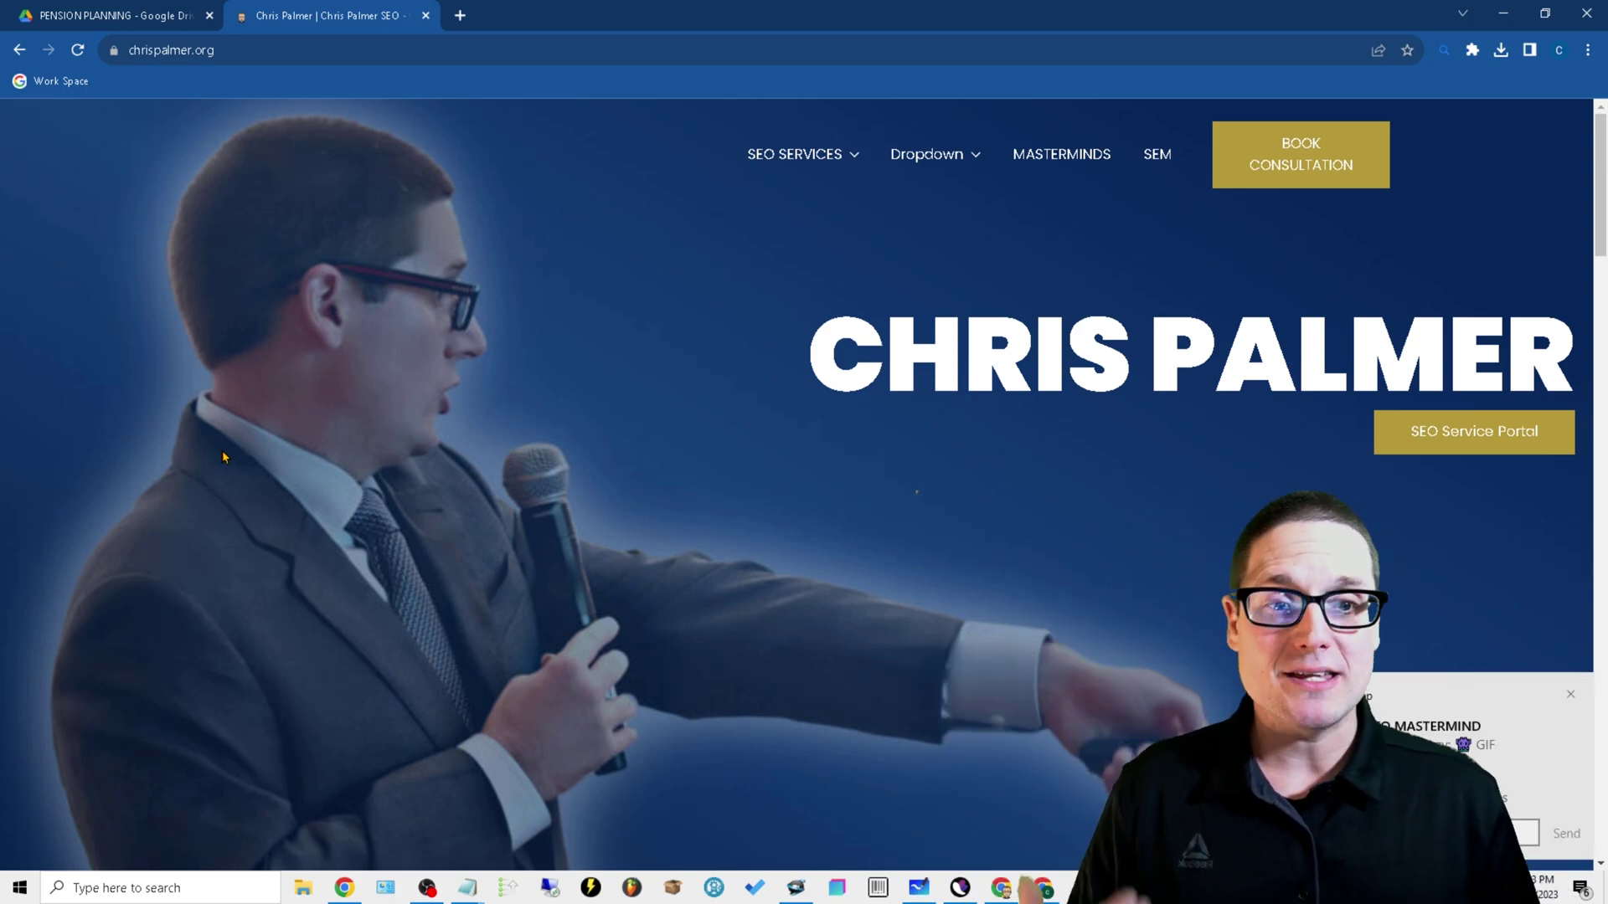
- Close the chat notification and switch to the Image Blaster window
{"action": "left_click", "coordinate": [1570, 694]}
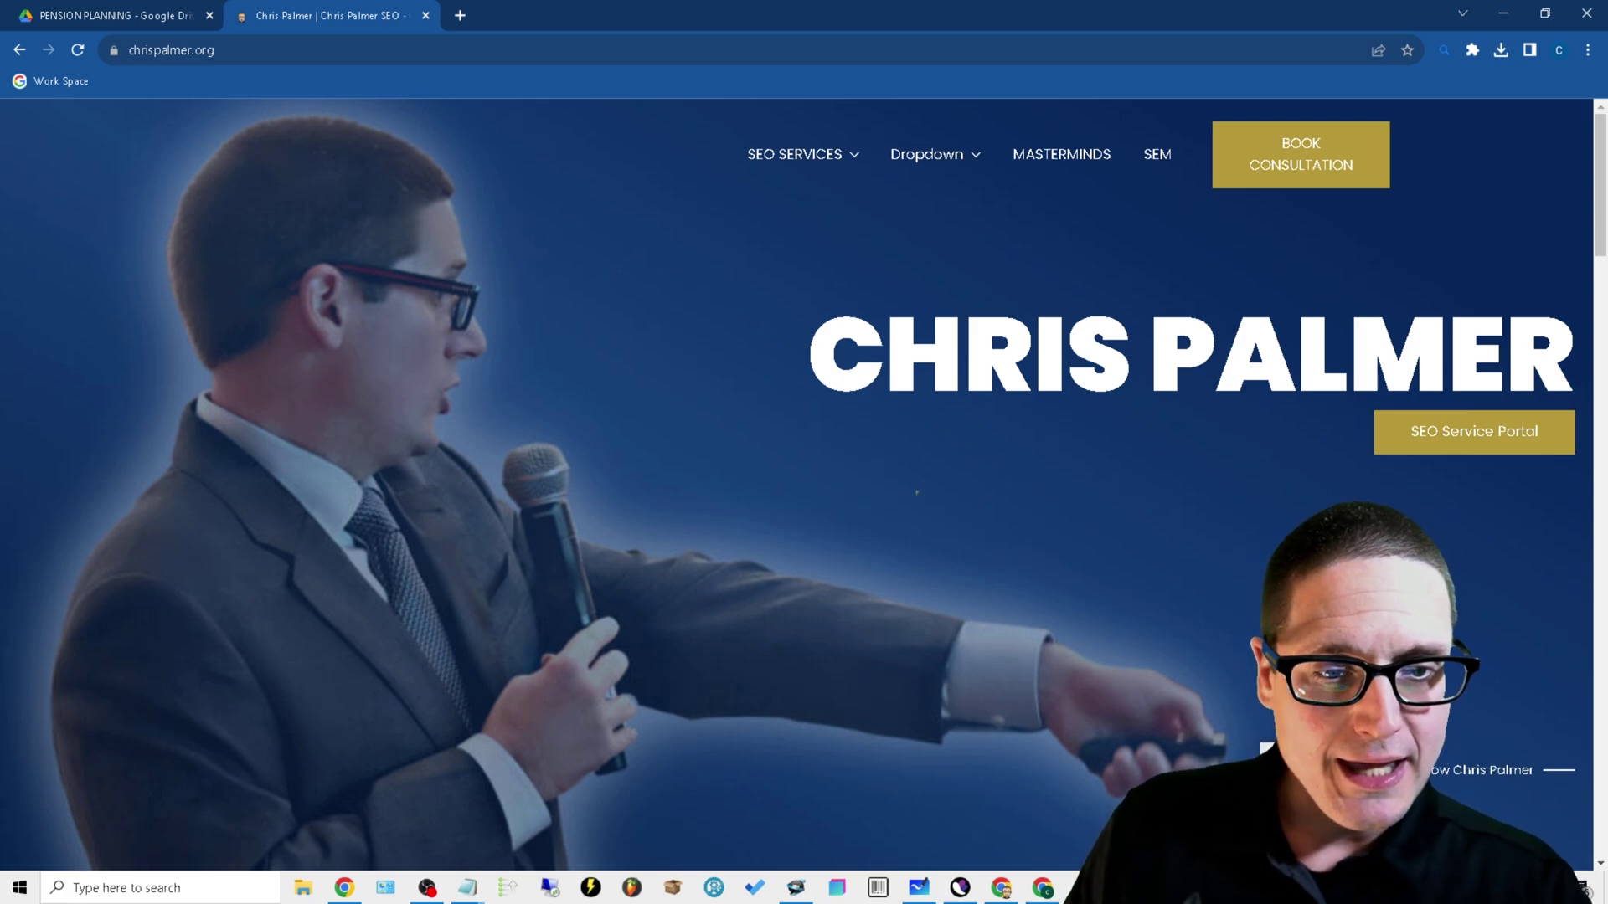
{"action": "key", "text": "alt+Tab"}
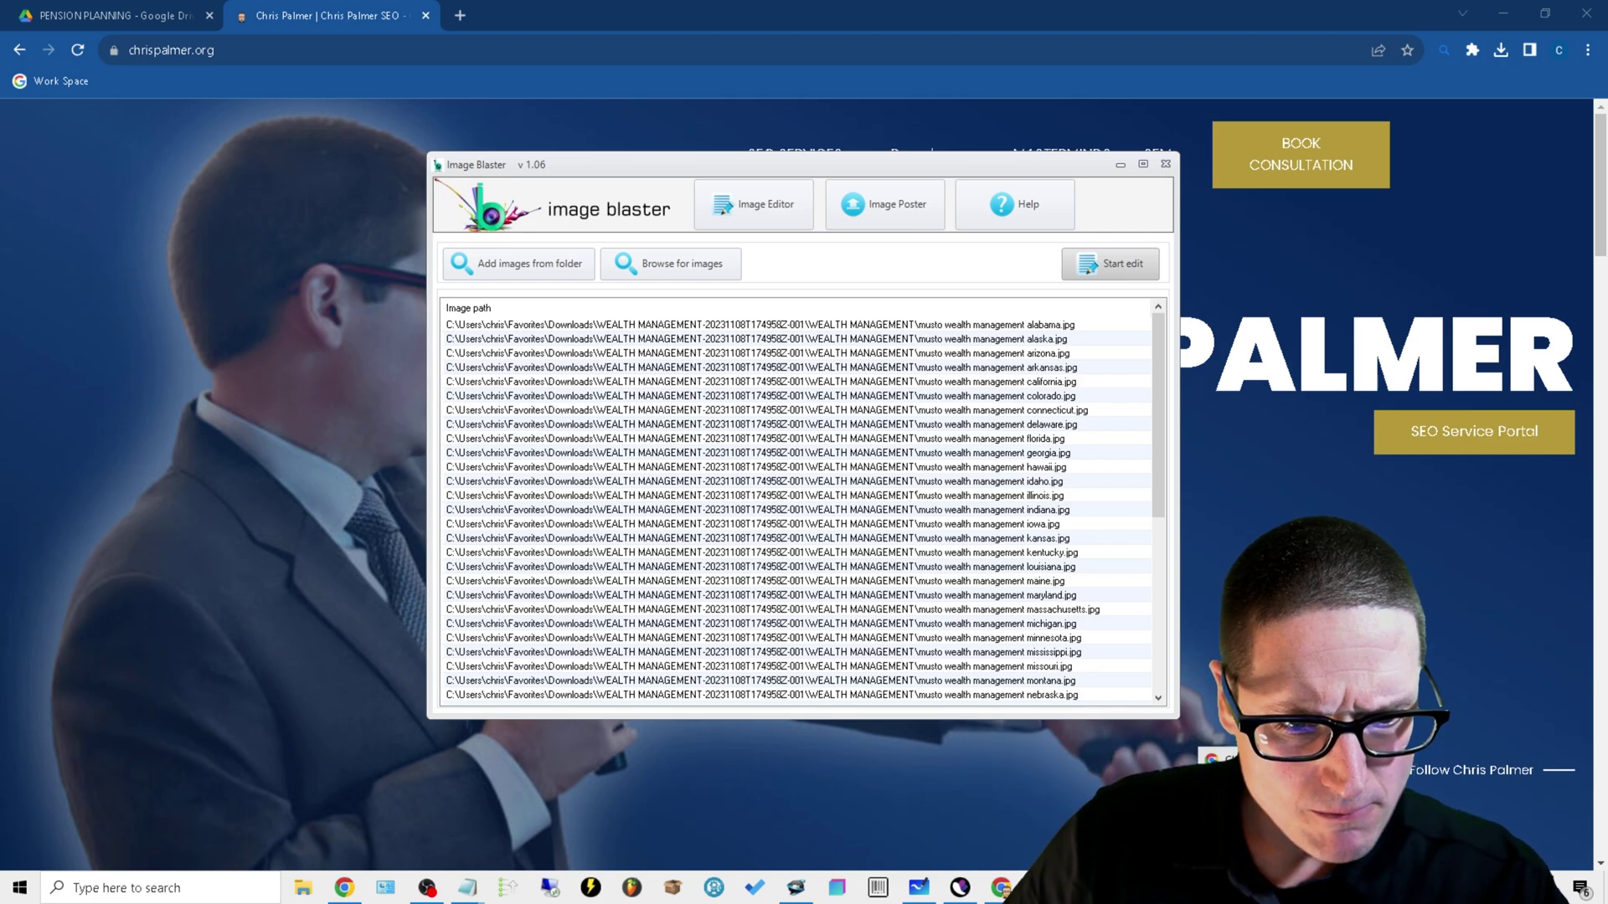
- In a new tab, search Google for 'musto tax service' and dismiss the location request
{"action": "left_click", "coordinate": [460, 15]}
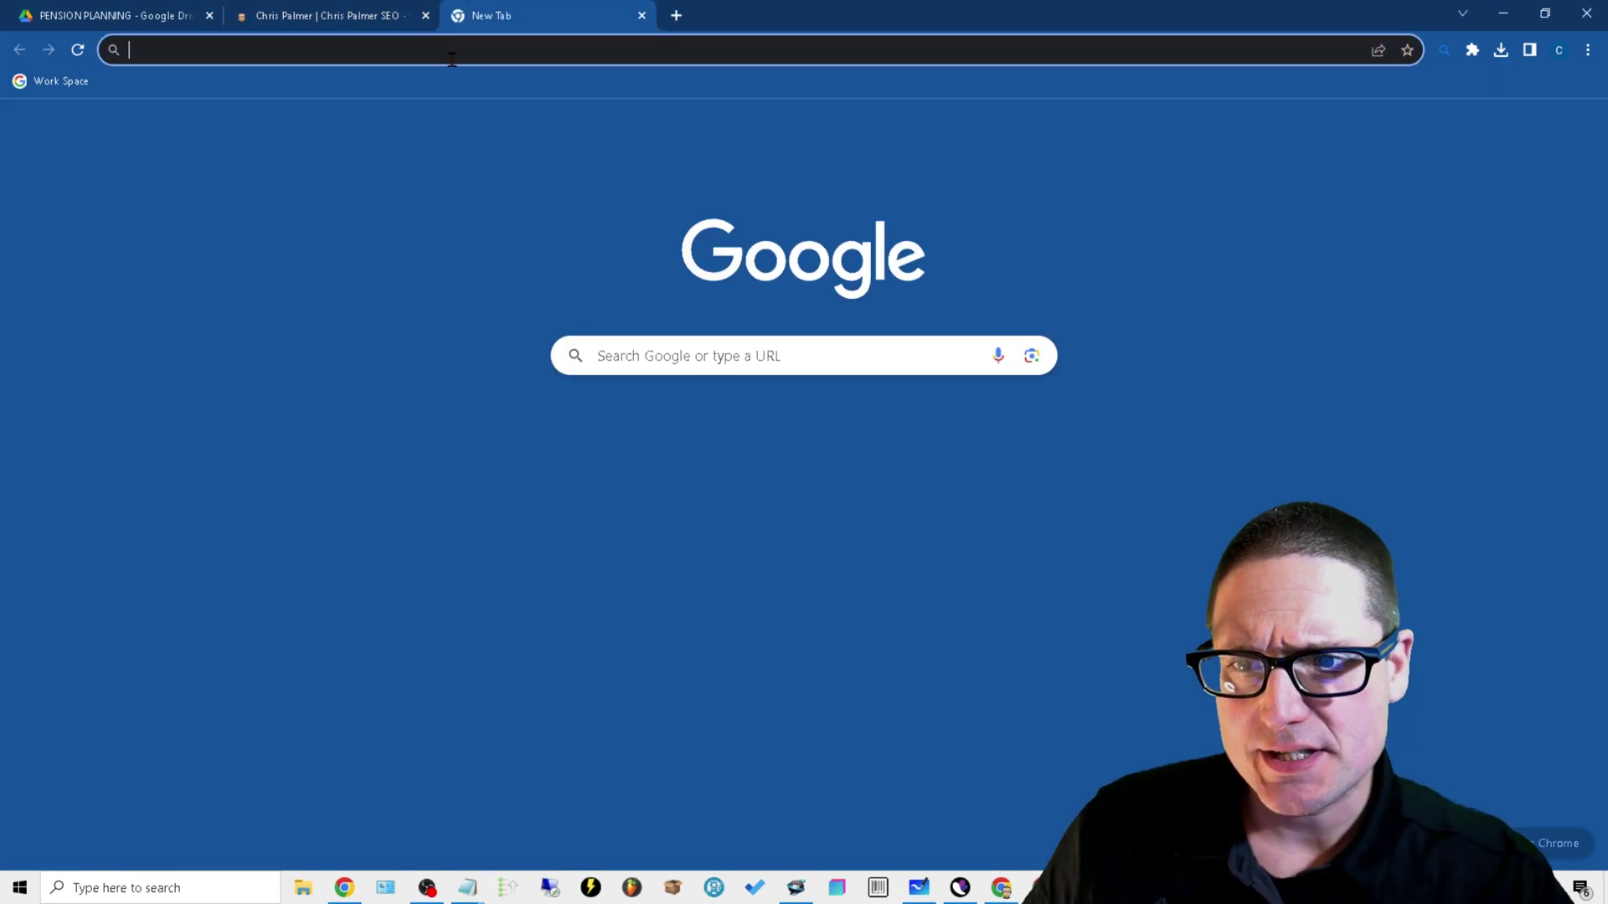
{"action": "type", "text": "musto"}
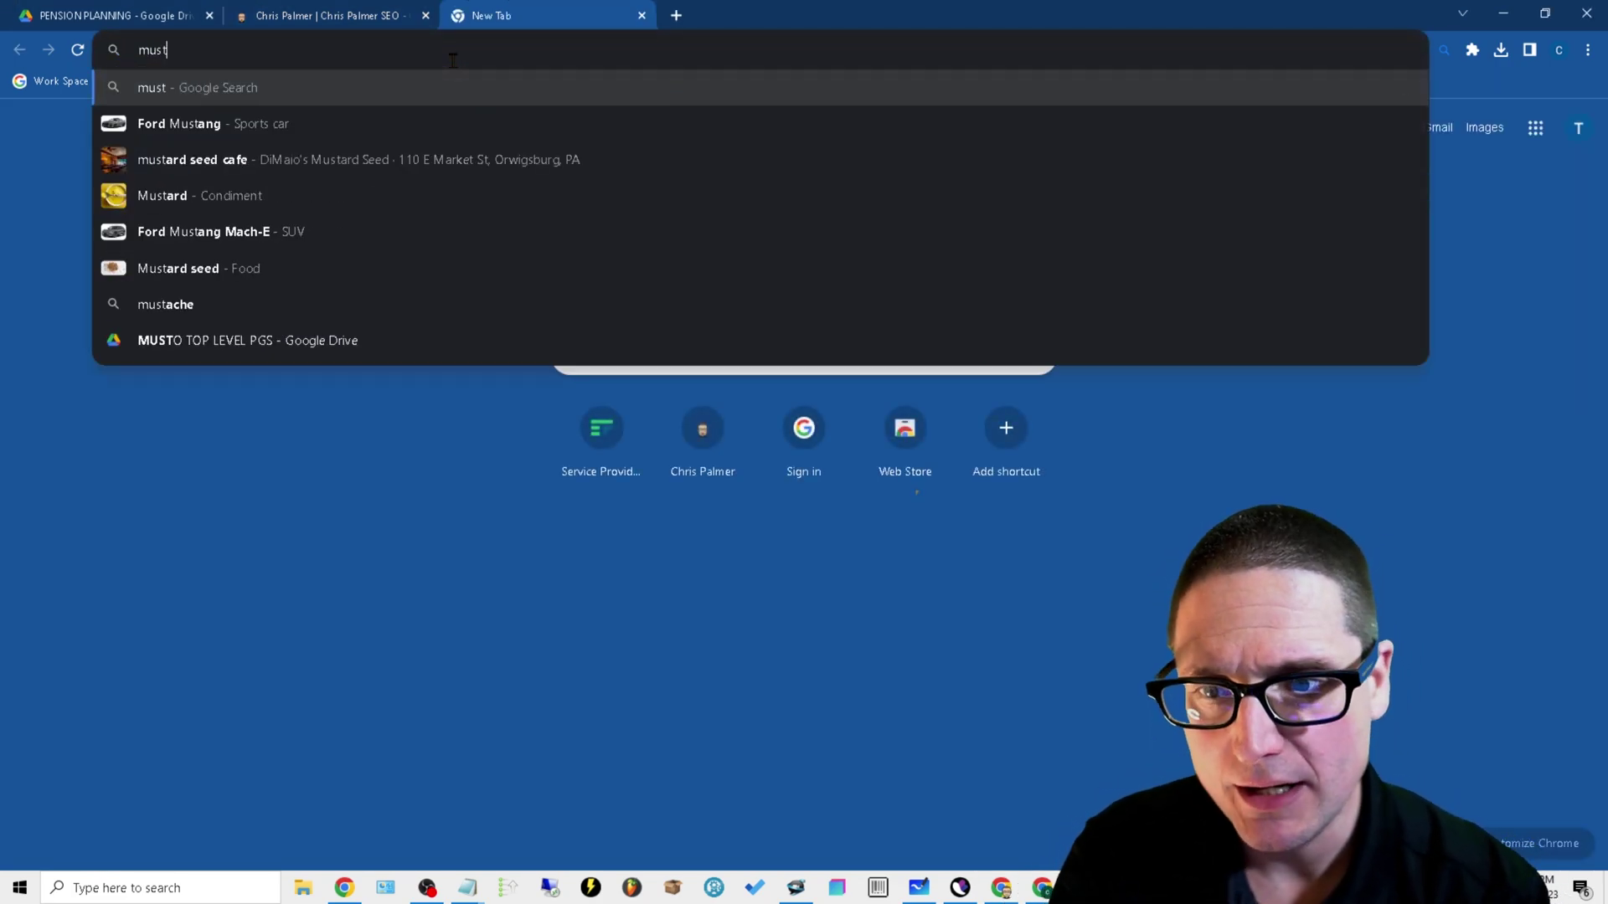
{"action": "left_click", "coordinate": [731, 655]}
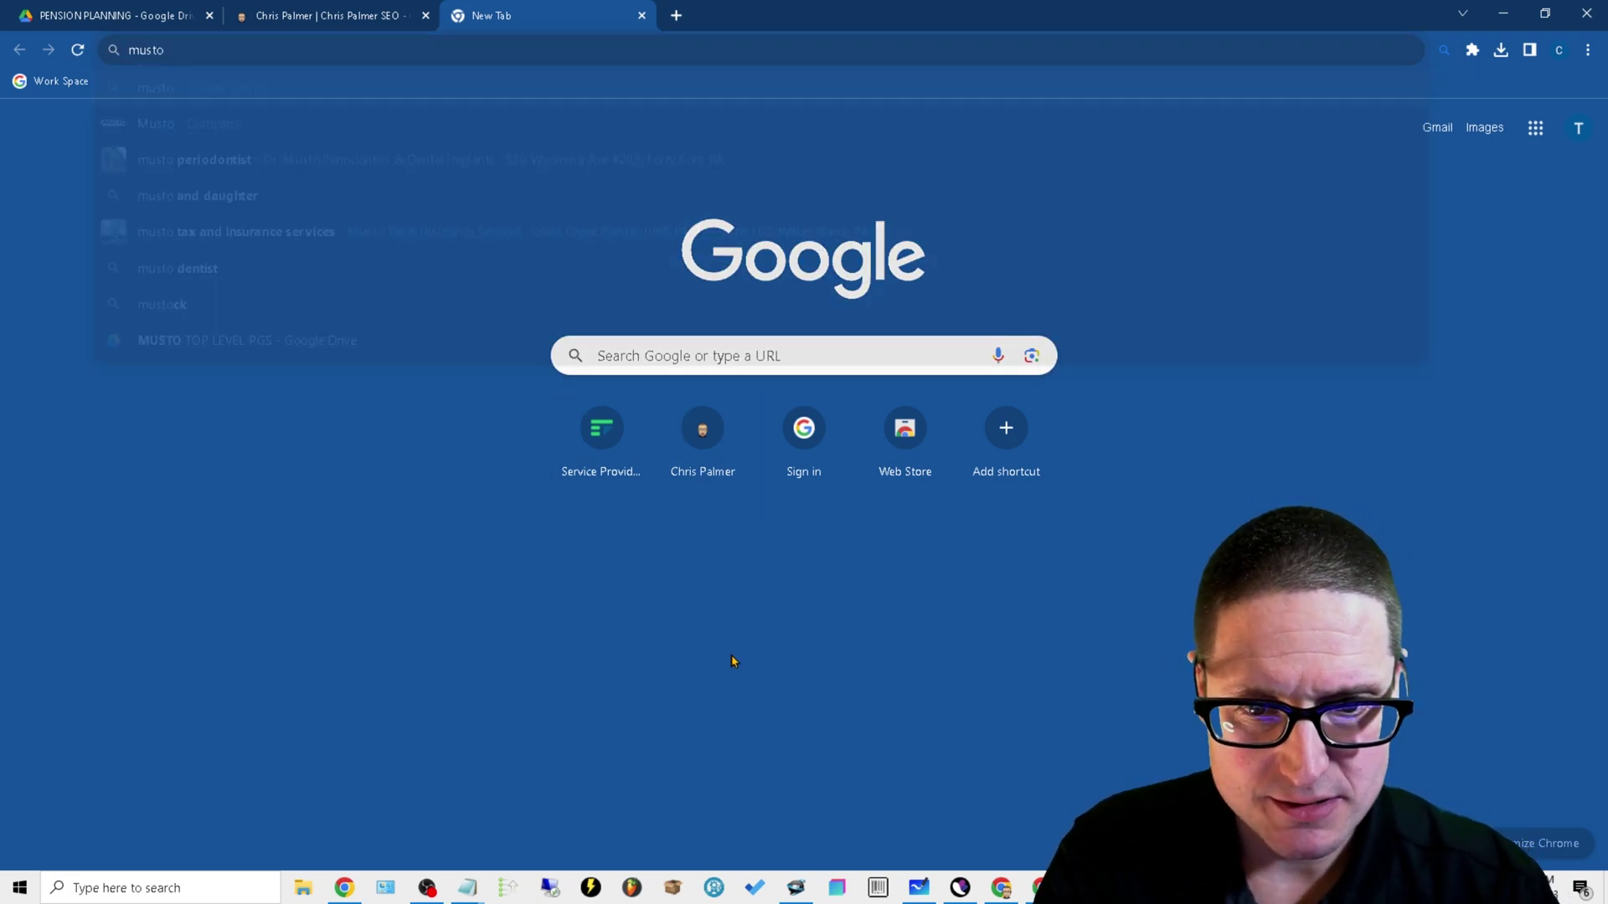
{"action": "left_click", "coordinate": [672, 348]}
{"action": "type", "text": "must"}
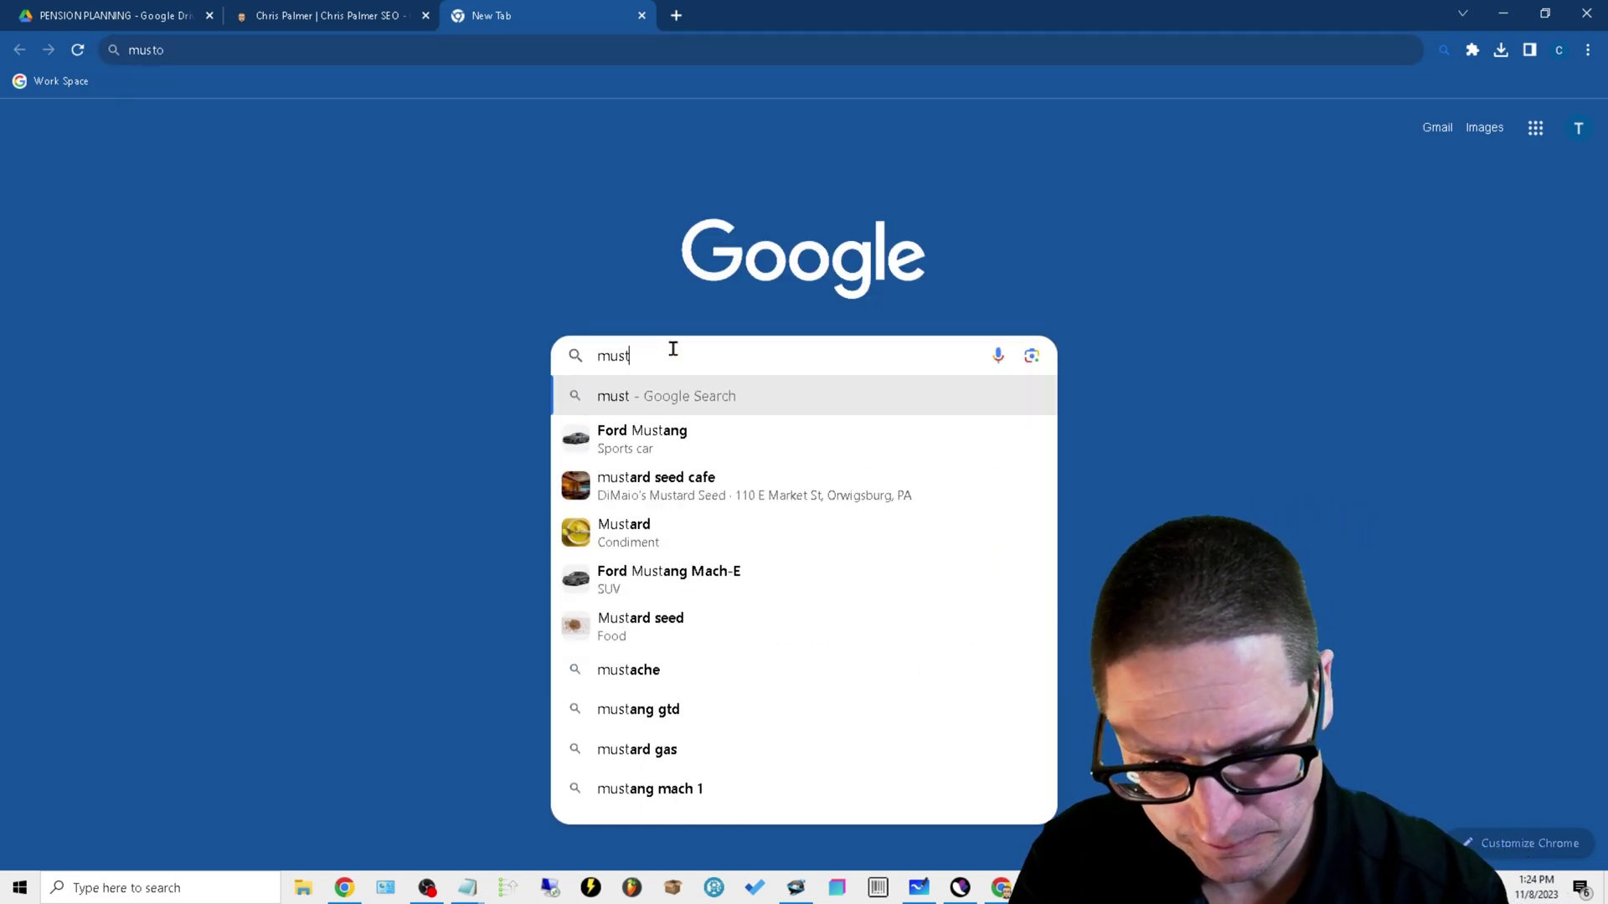
{"action": "type", "text": "o tax serv"}
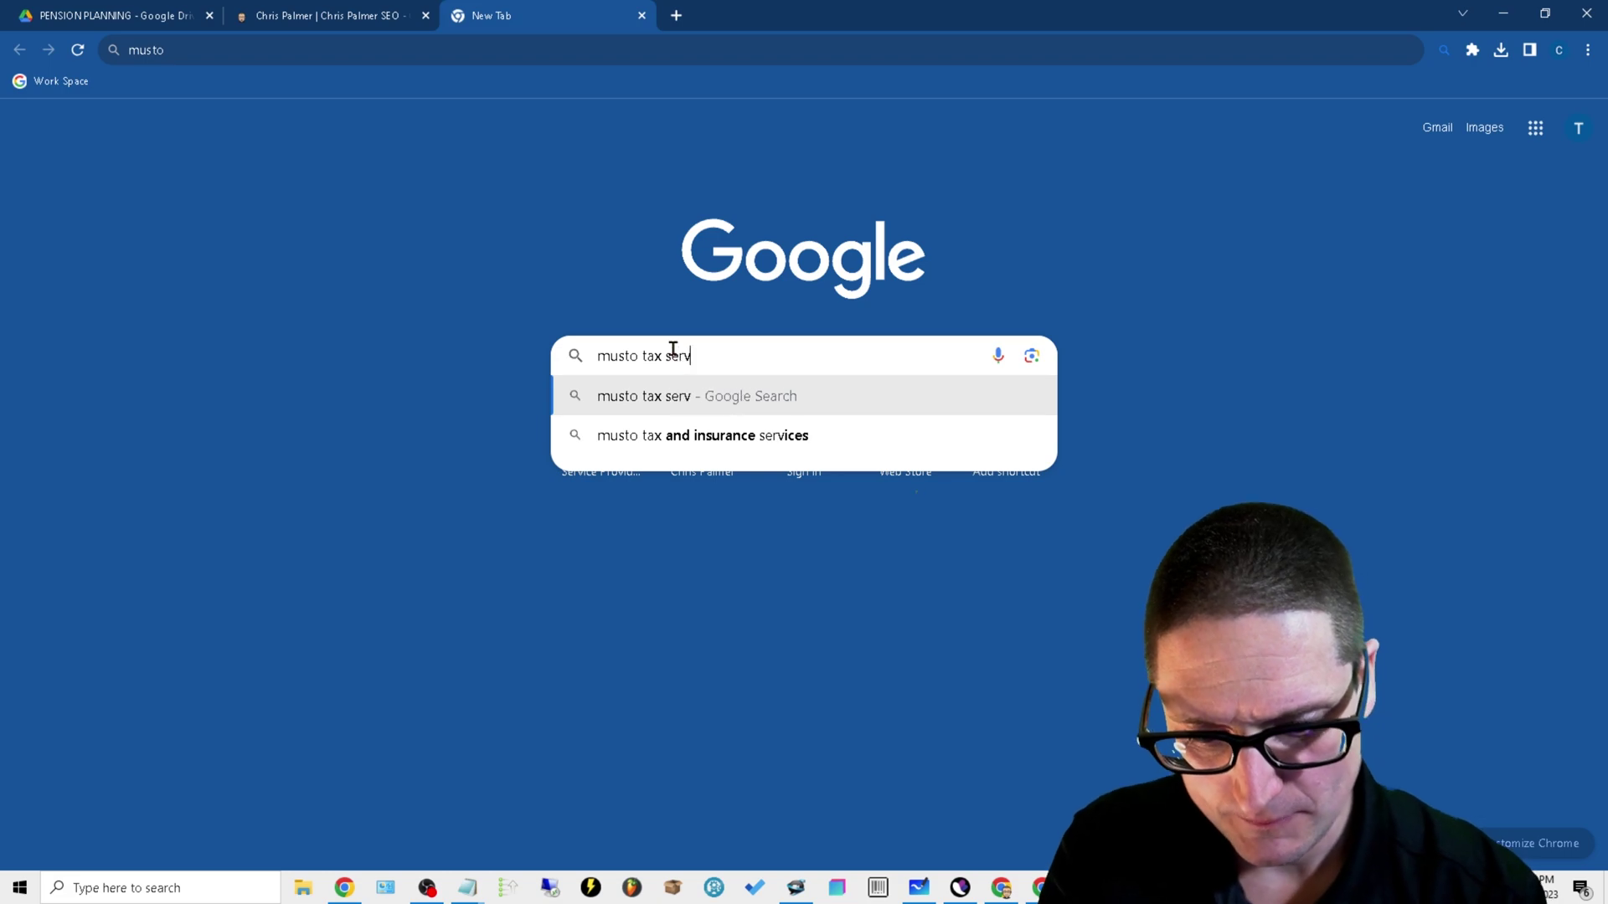
{"action": "type", "text": "ice"}
{"action": "key", "text": "Return"}
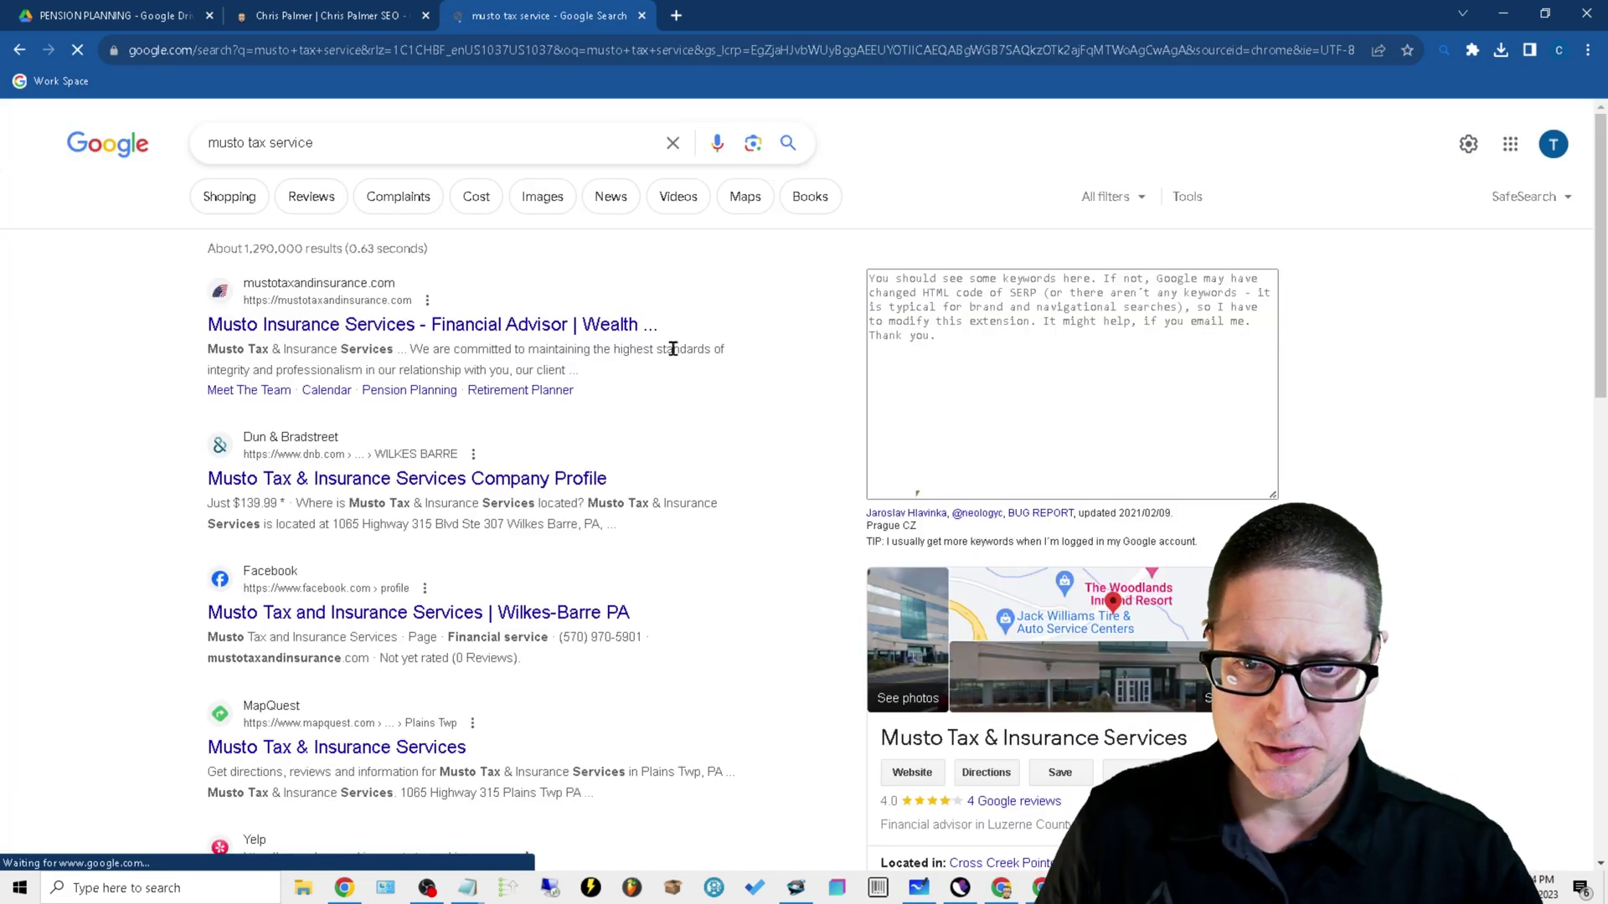
{"action": "left_click", "coordinate": [374, 79]}
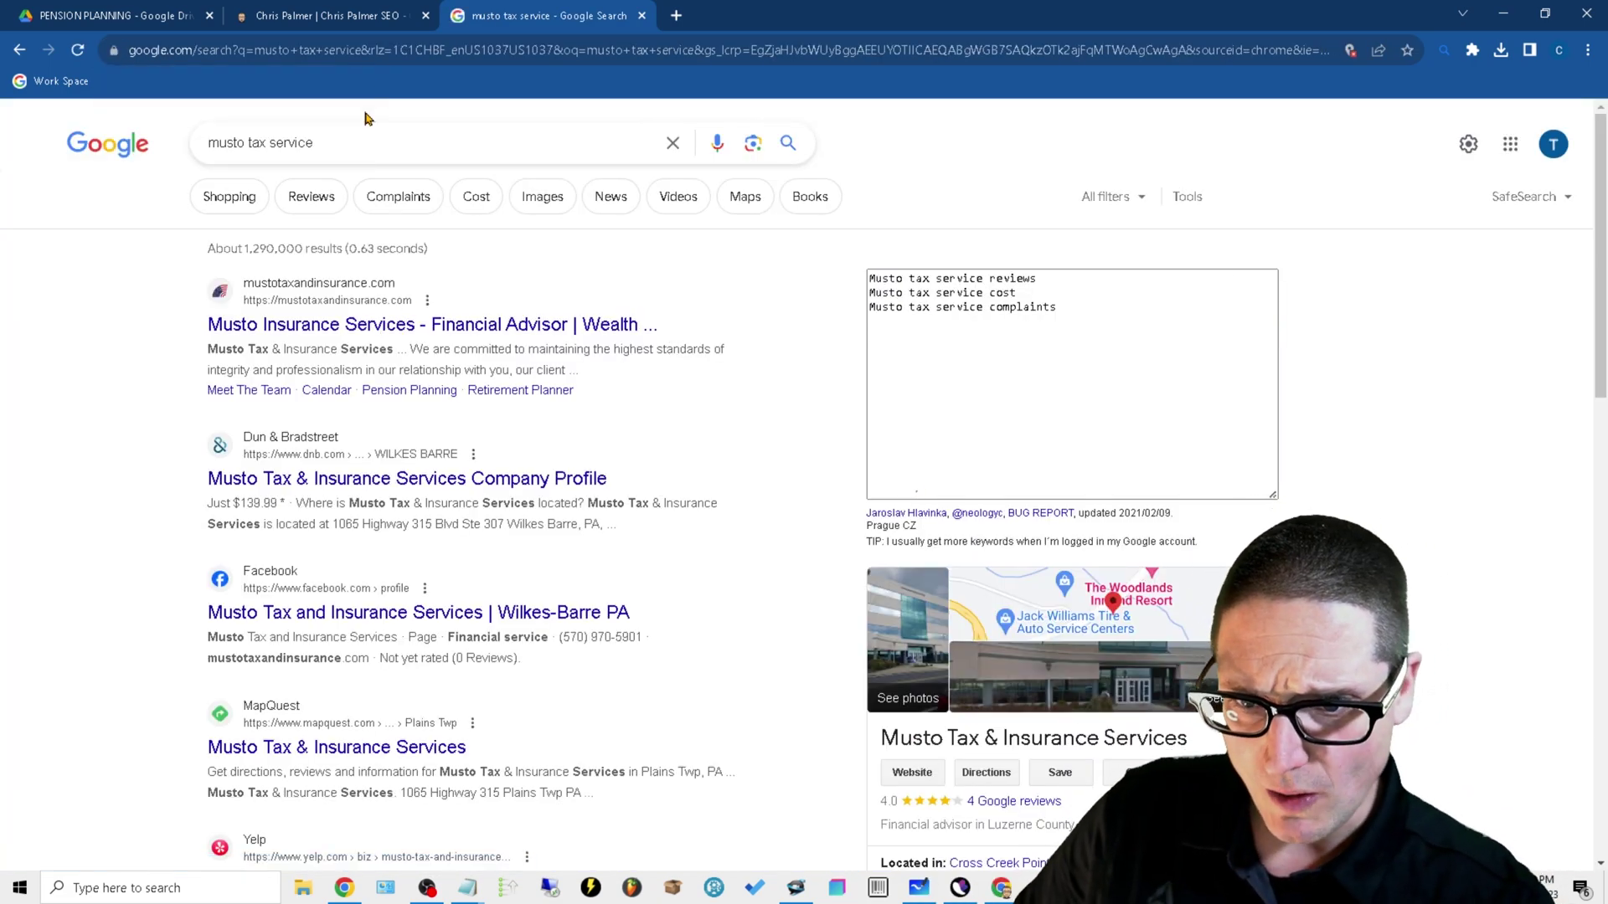
- Open the mustotaxandinsurance.com result and check, then dismiss, the MUSTO logo's link options
{"action": "left_click", "coordinate": [479, 323]}
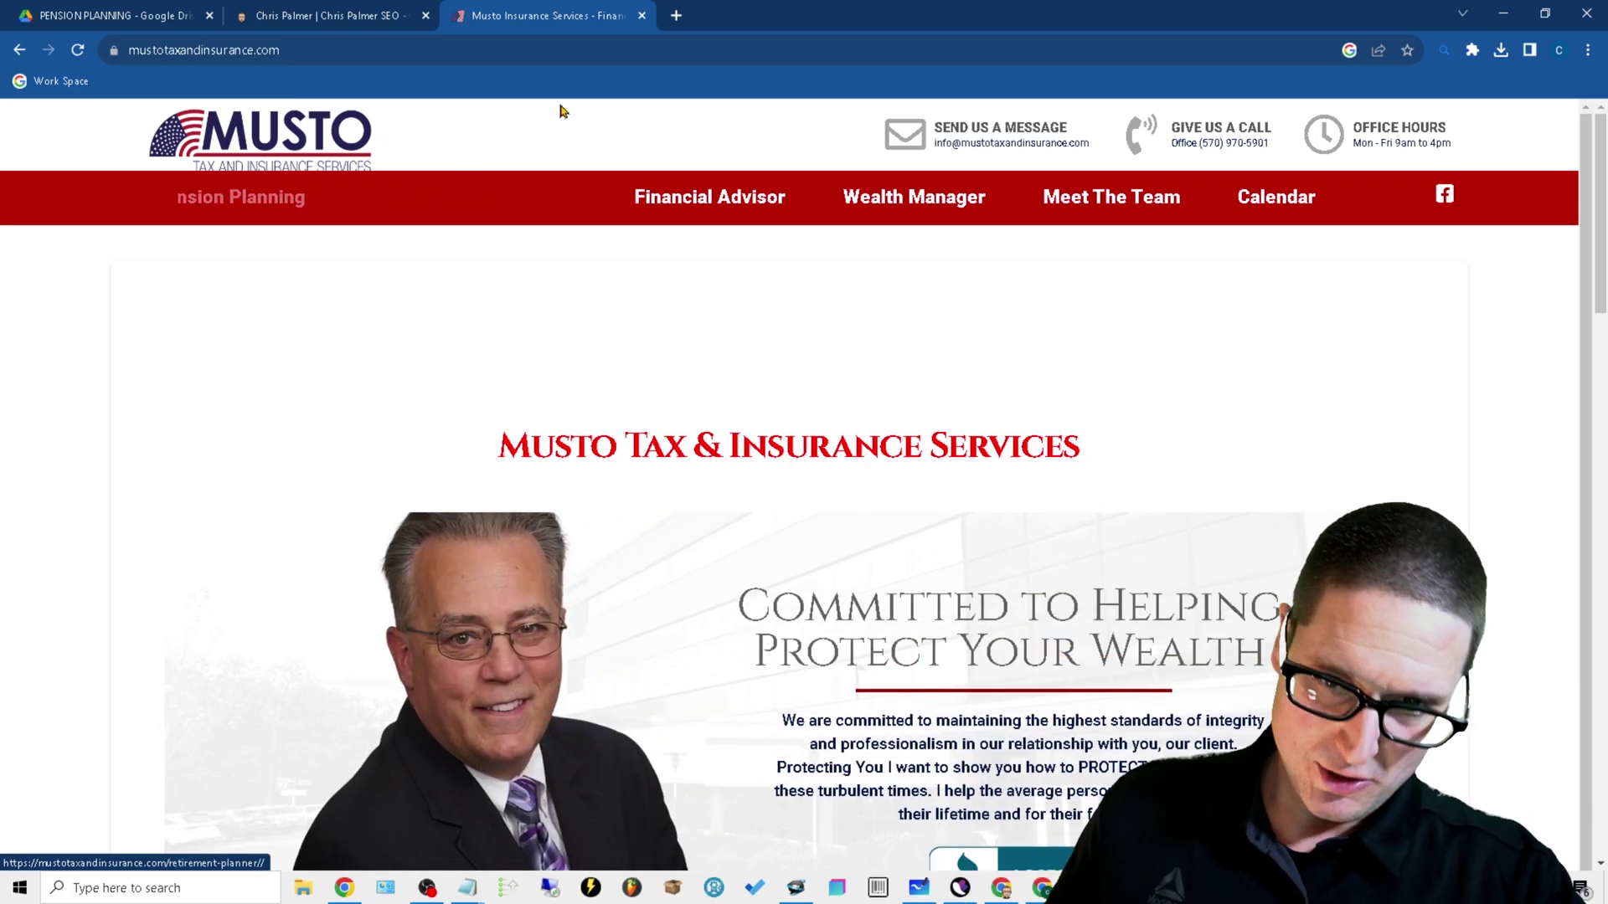
{"action": "right_click", "coordinate": [287, 141]}
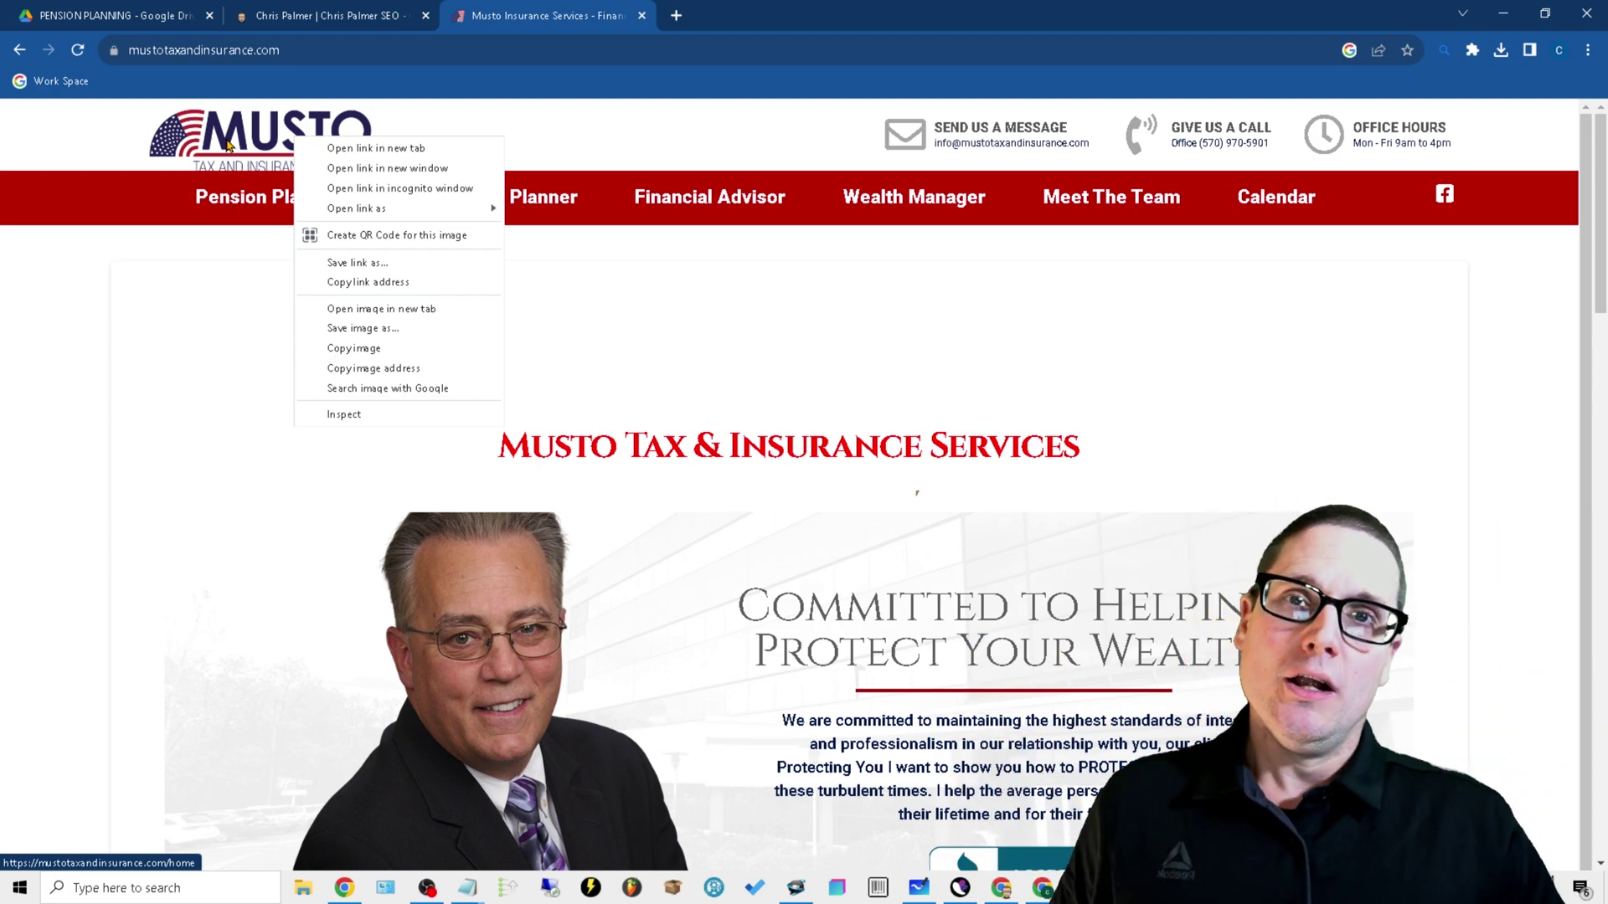
{"action": "left_click", "coordinate": [676, 15]}
- Search Google for 'image blaster' in a new tab and scroll through the results
{"action": "left_click", "coordinate": [676, 15]}
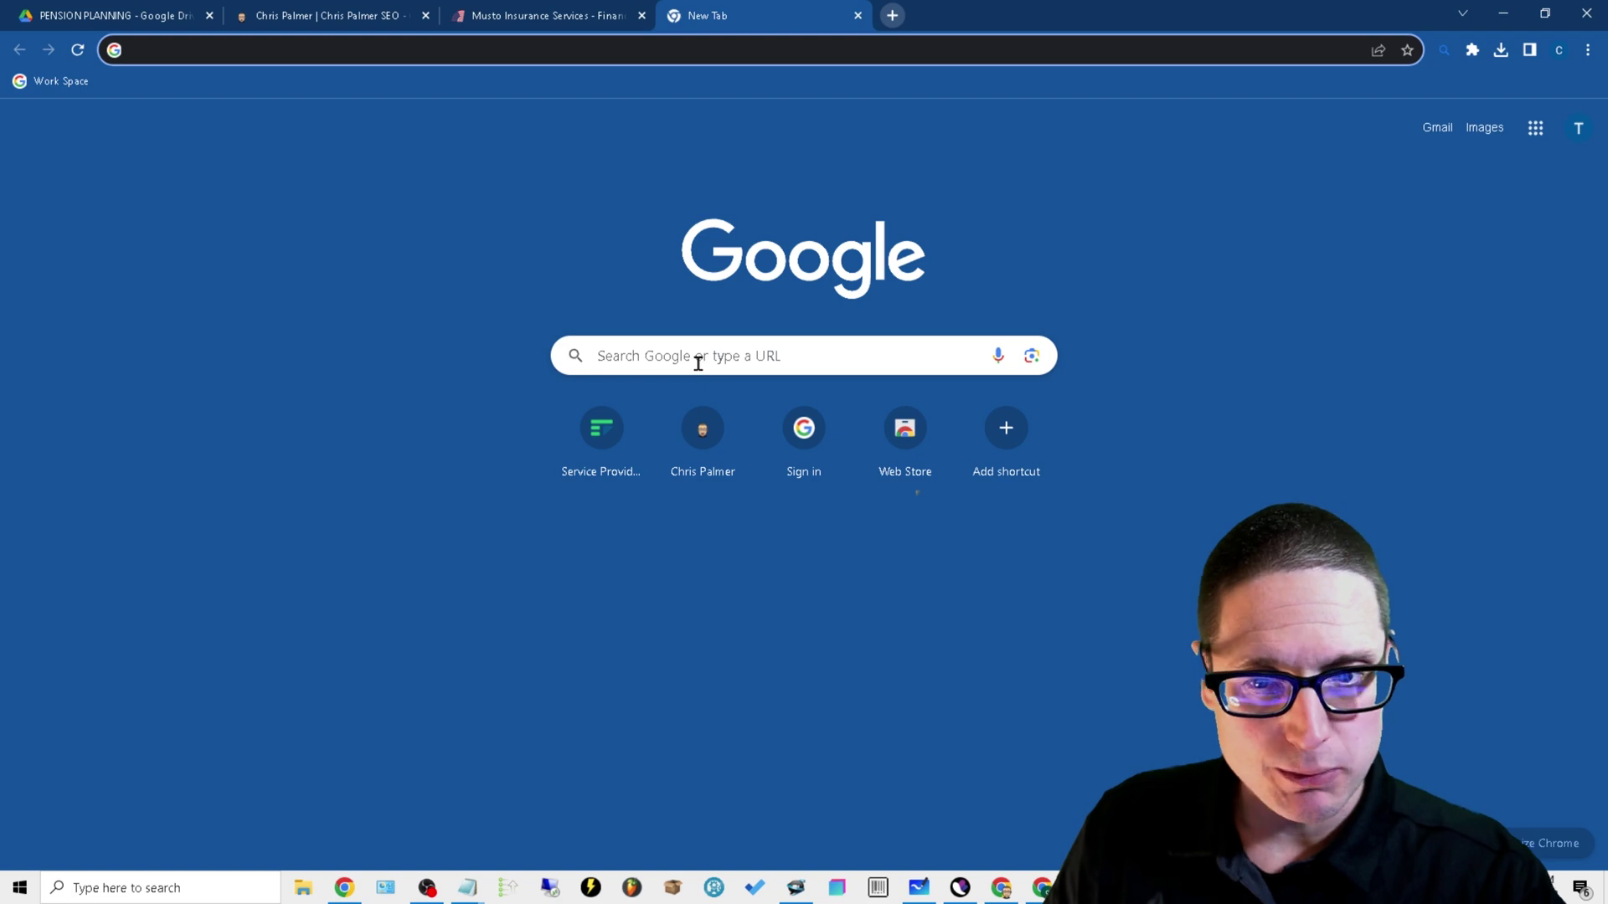
{"action": "left_click", "coordinate": [671, 350]}
{"action": "type", "text": "image blaster"}
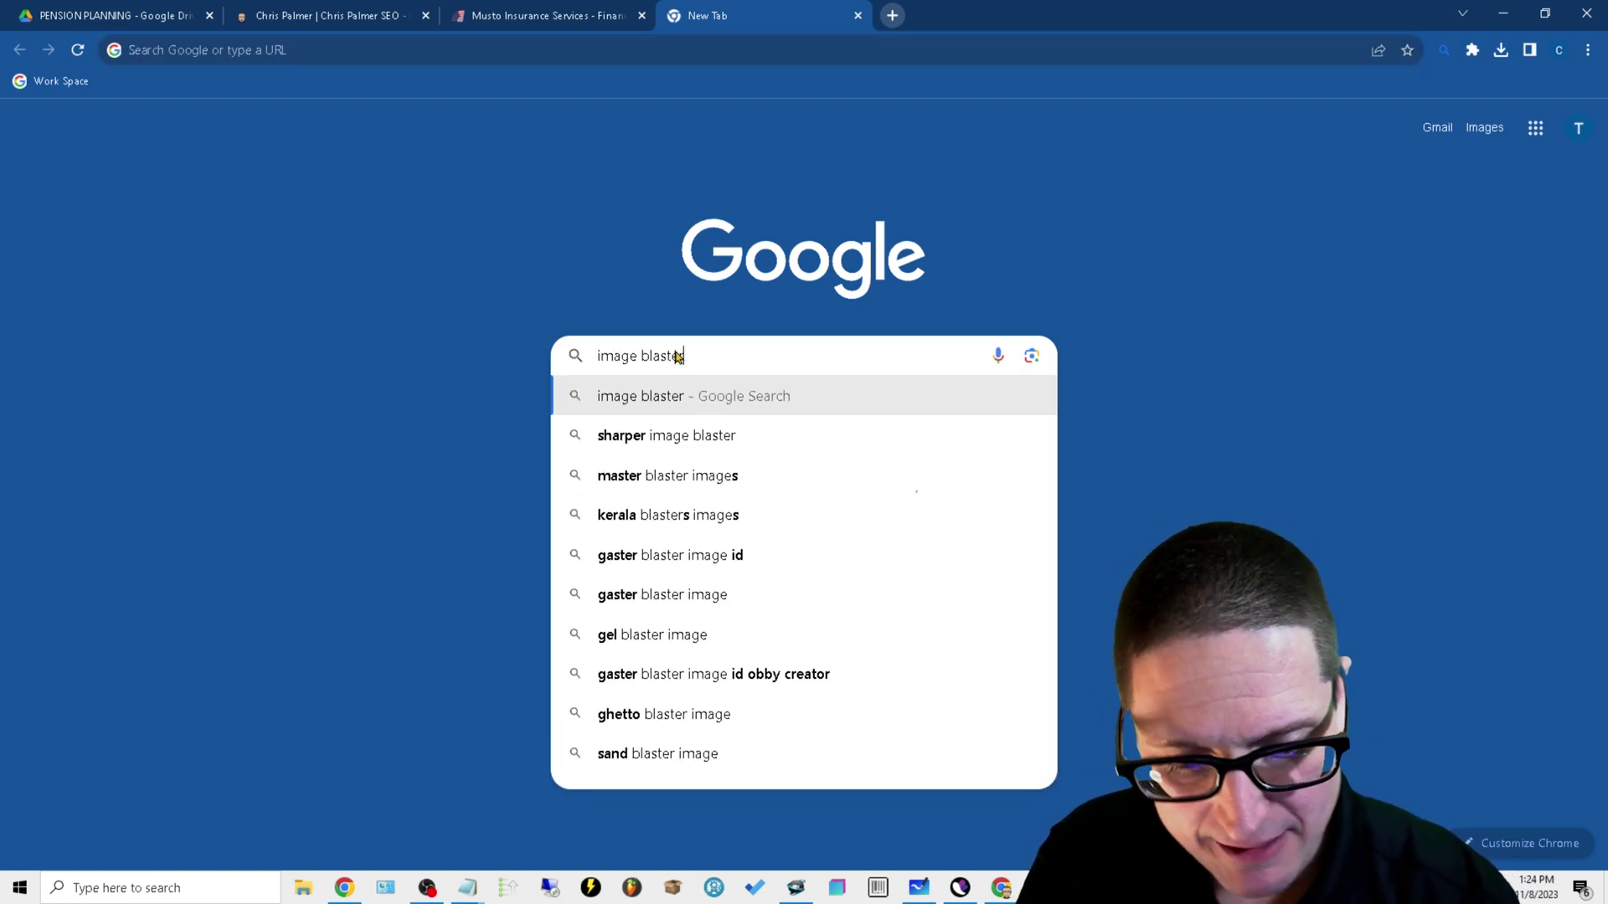
{"action": "key", "text": "Return"}
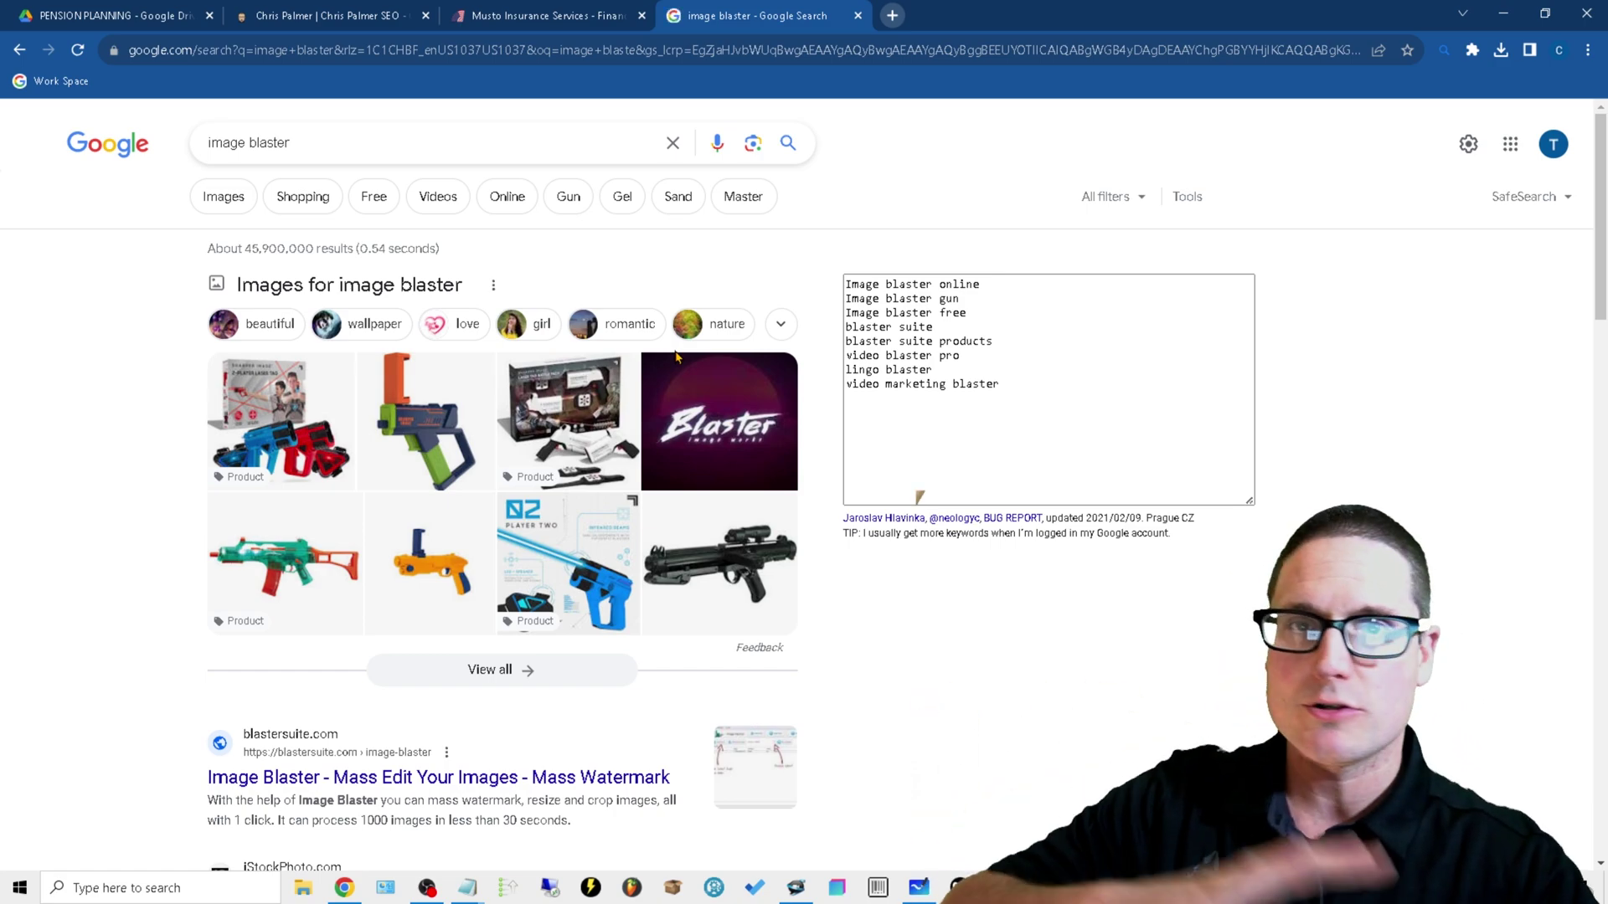
{"action": "scroll", "coordinate": [1032, 791], "scroll_direction": "down", "scroll_amount": 2}
{"action": "scroll", "coordinate": [1033, 791], "scroll_direction": "down", "scroll_amount": 2}
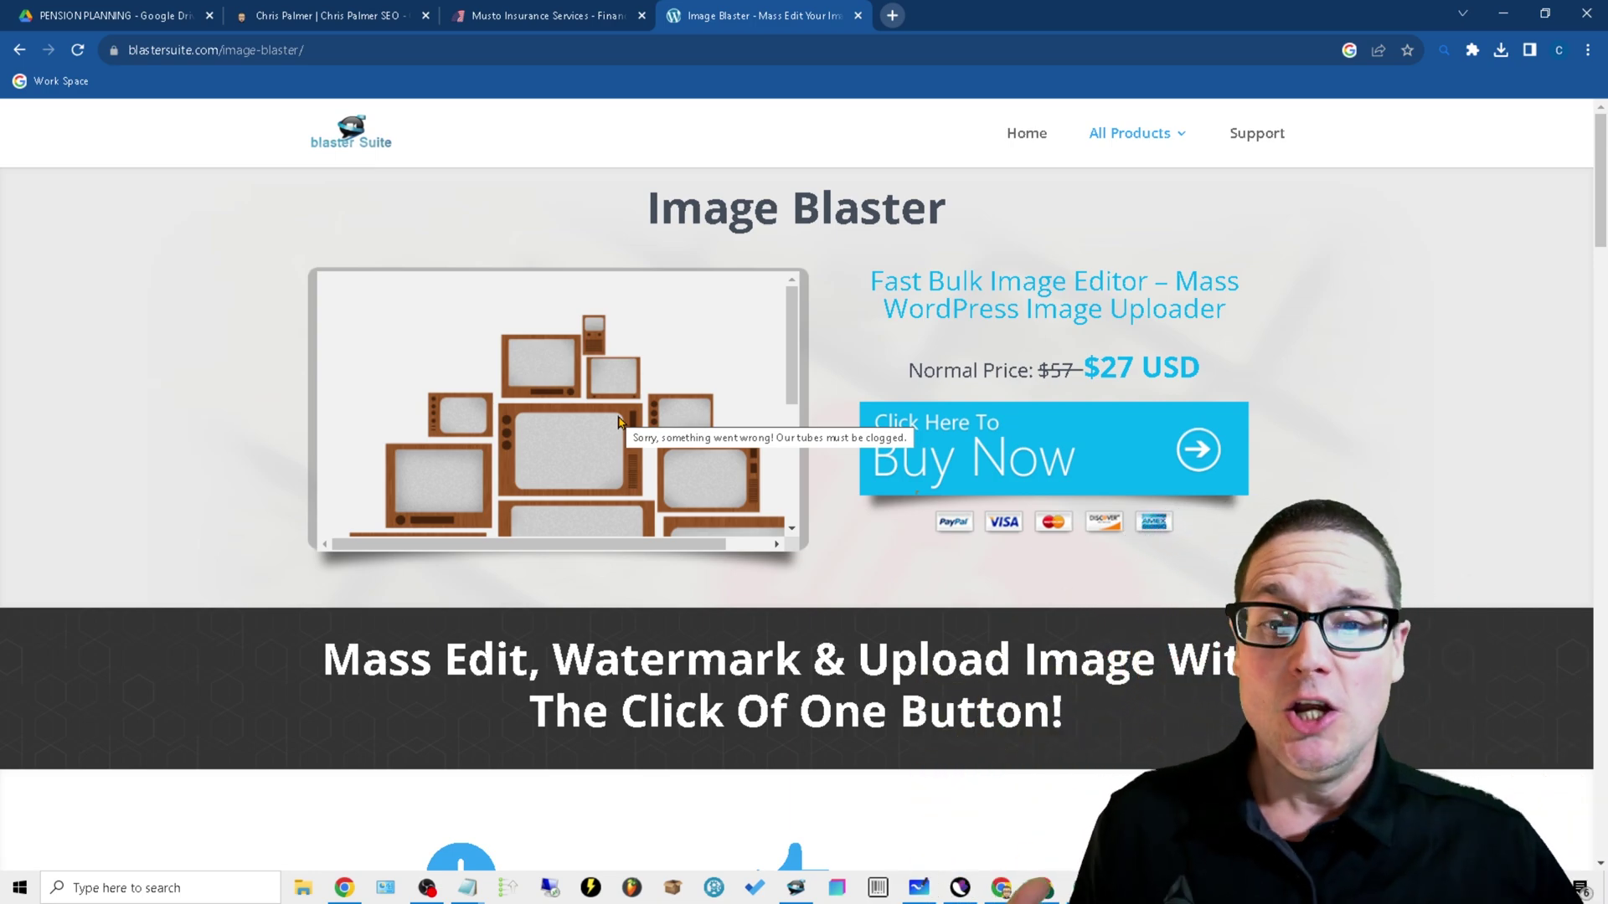
- Highlight the Image Blaster headline and $27 USD price, then return to Image Blaster
{"action": "left_click_drag", "start_coordinate": [974, 222], "coordinate": [641, 214]}
{"action": "left_click_drag", "start_coordinate": [1210, 366], "coordinate": [1062, 371]}
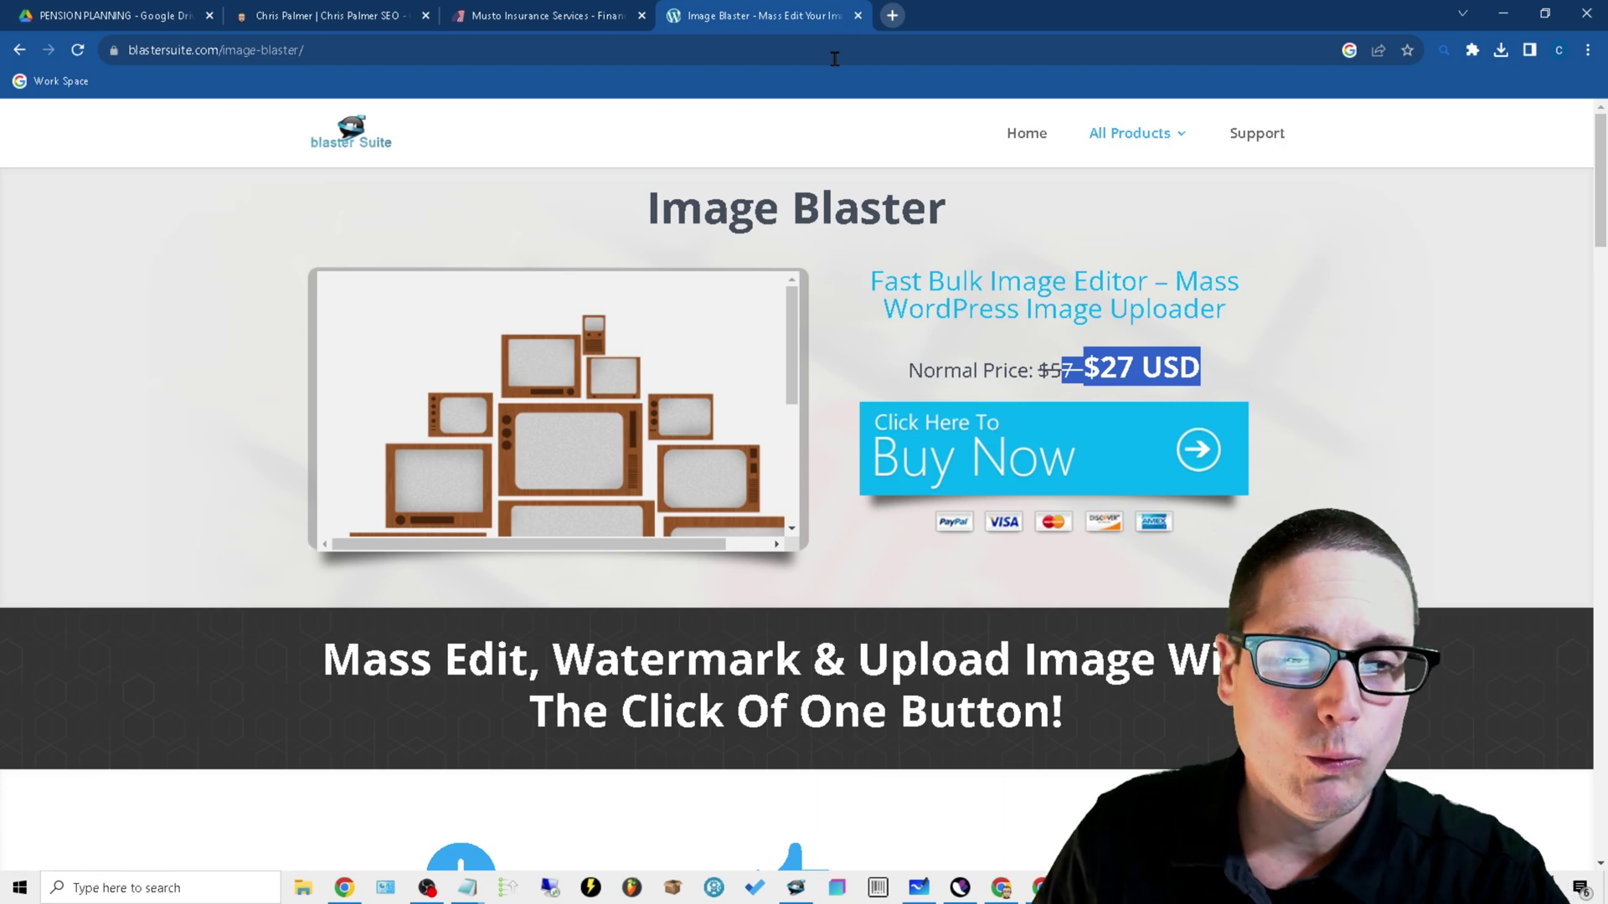
{"action": "left_click_drag", "start_coordinate": [994, 222], "coordinate": [638, 202]}
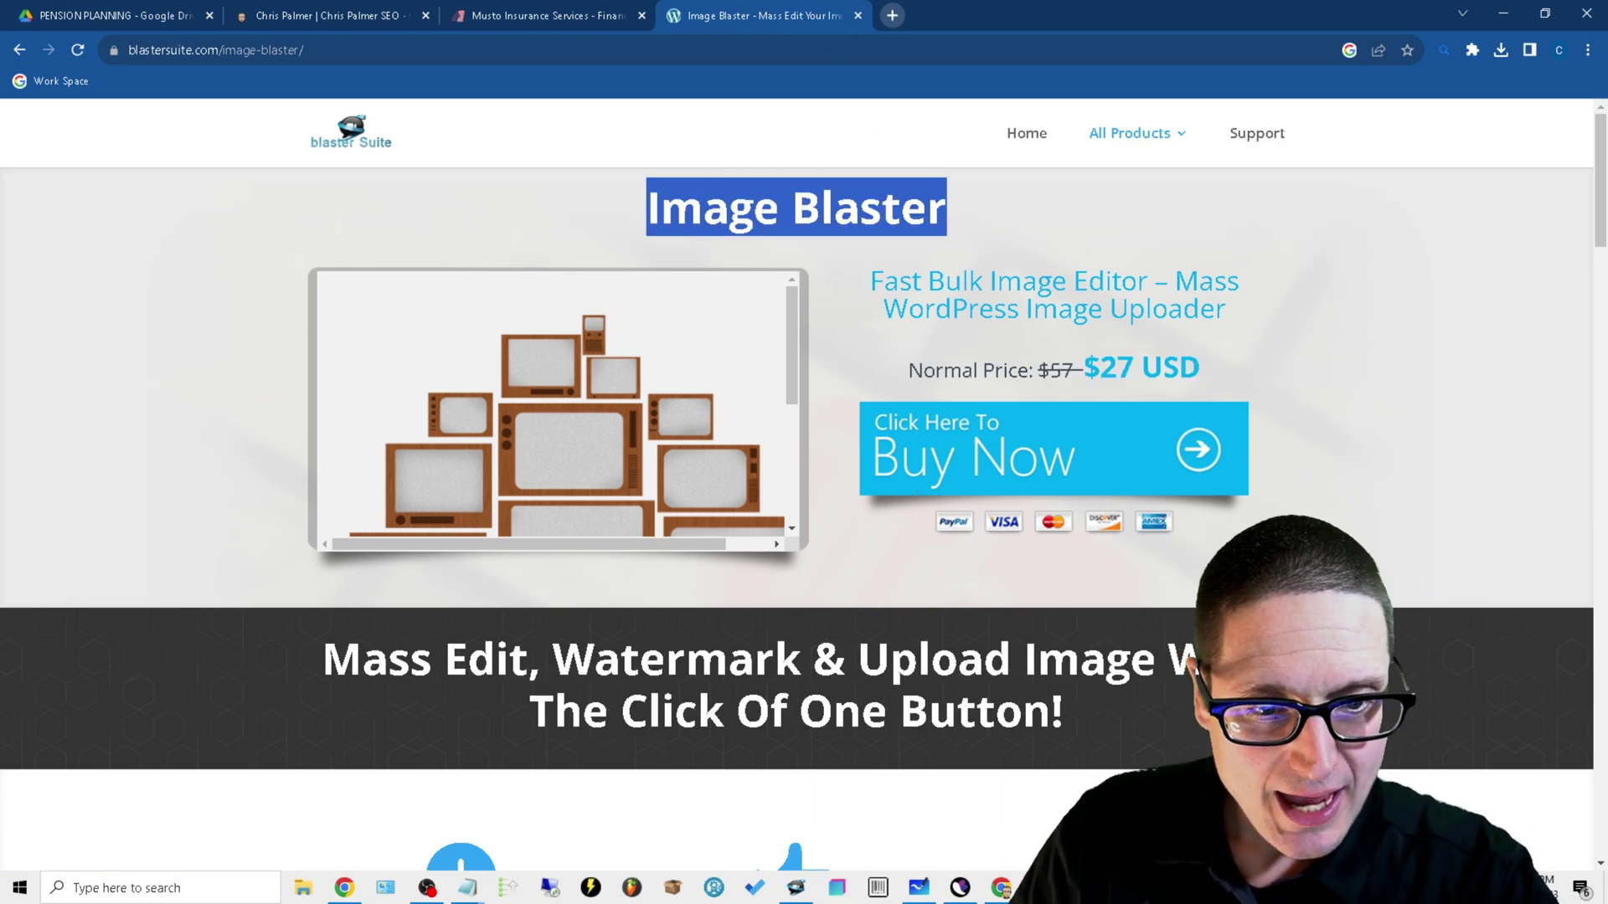
{"action": "key", "text": "alt+Tab"}
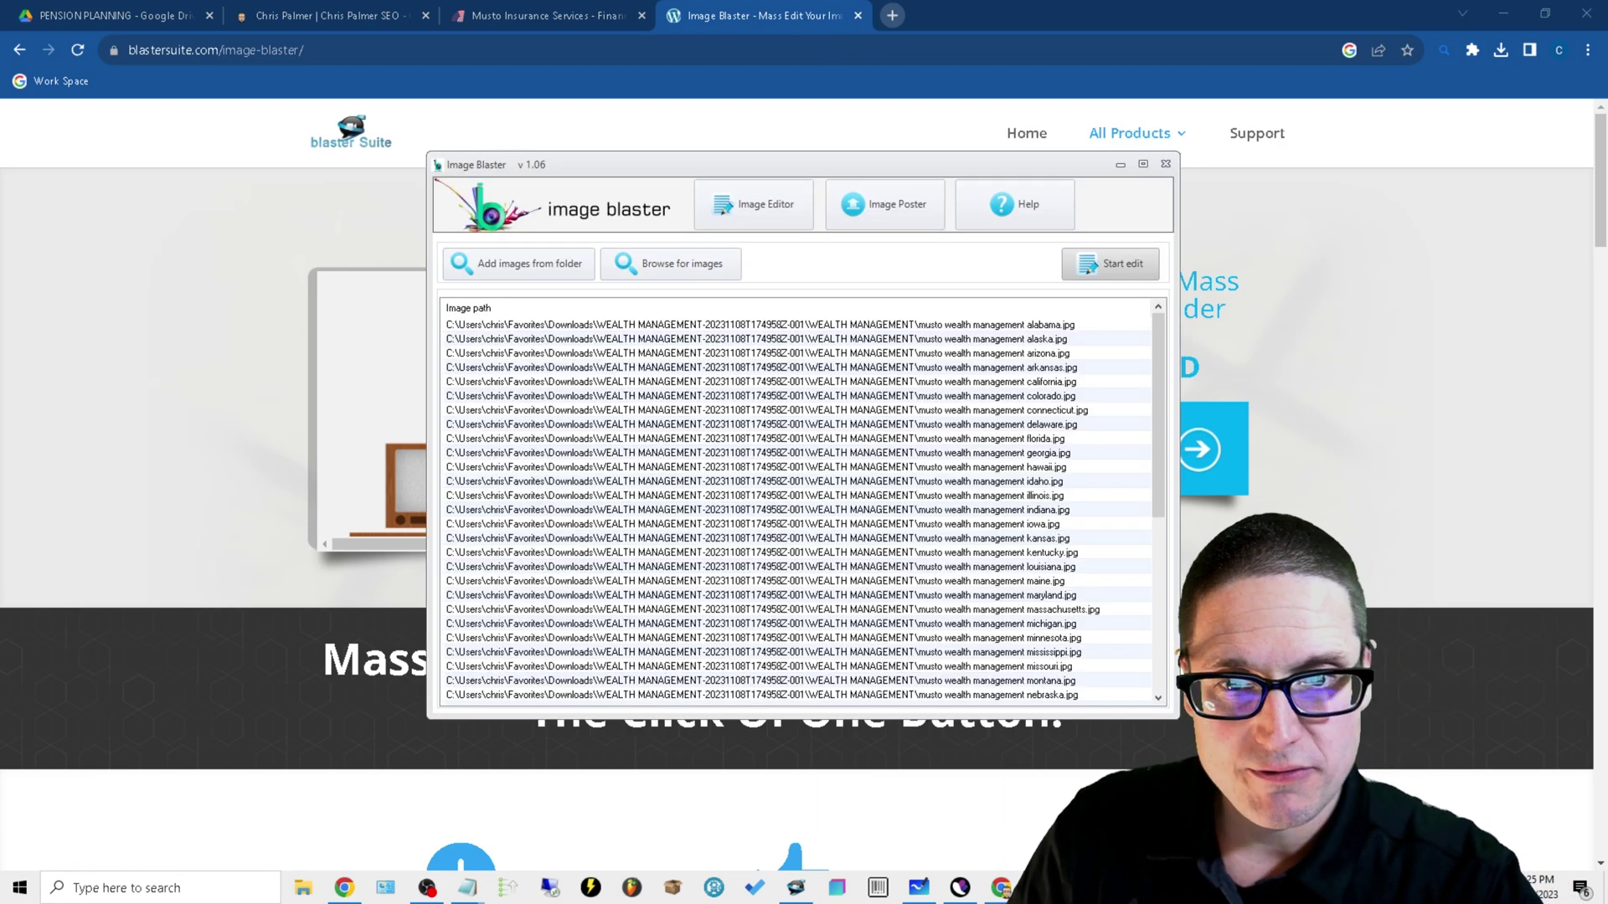
- Close the Image Blaster product page tab in Chrome
{"action": "left_click", "coordinate": [857, 16]}
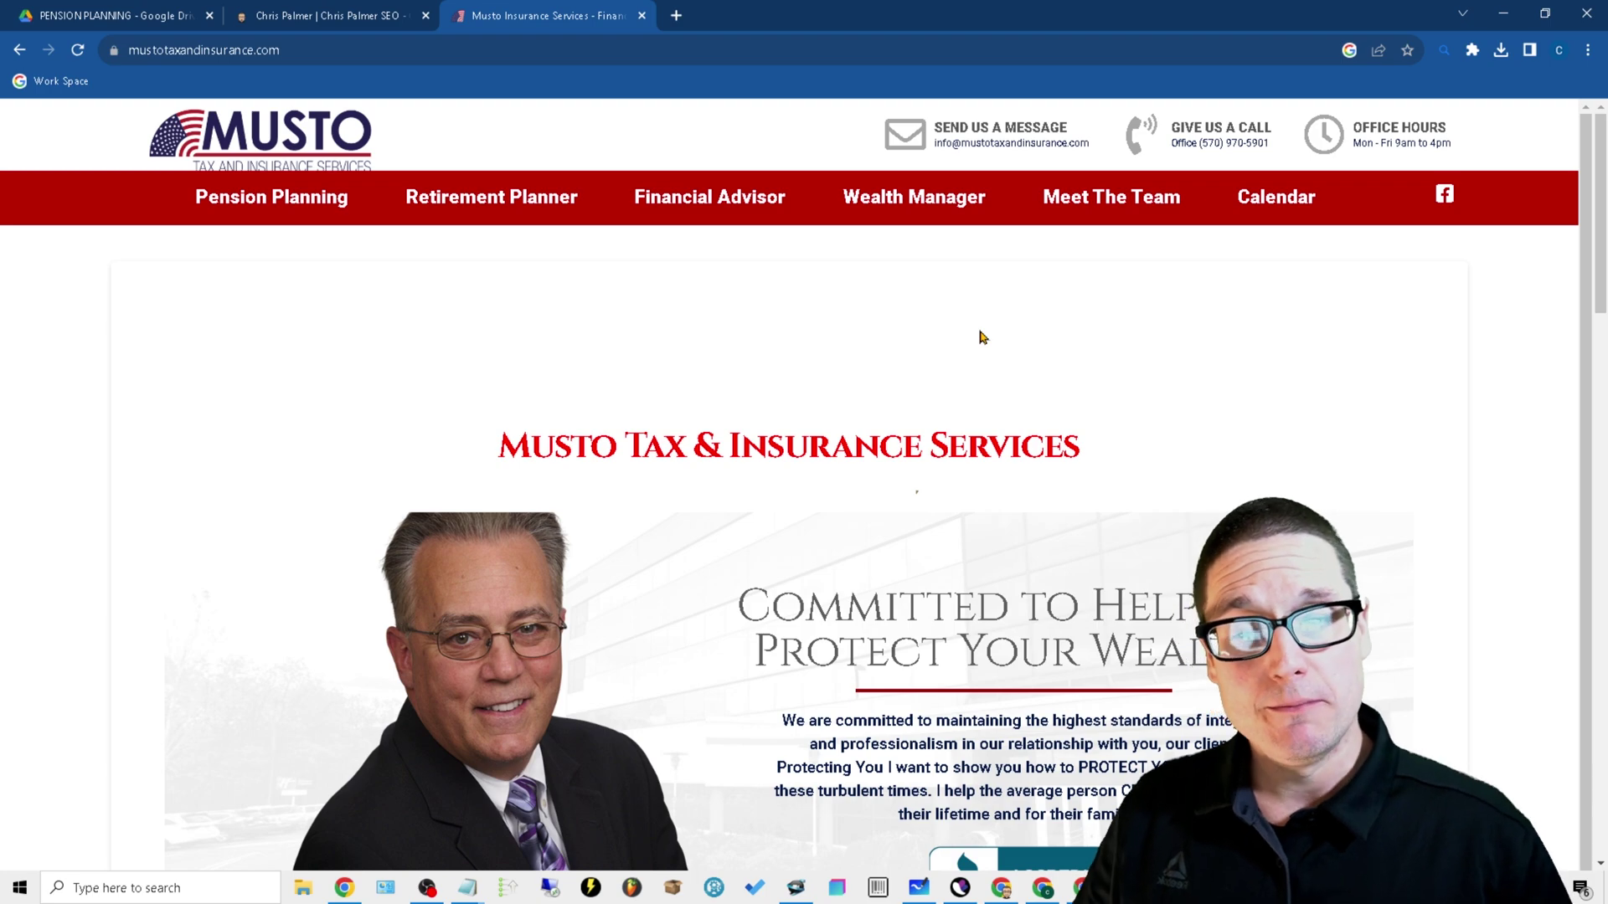
- Open Downloads > WEALTH MANAGEMENT archive and its image folder in a maximized File Explorer
{"action": "left_click", "coordinate": [303, 887]}
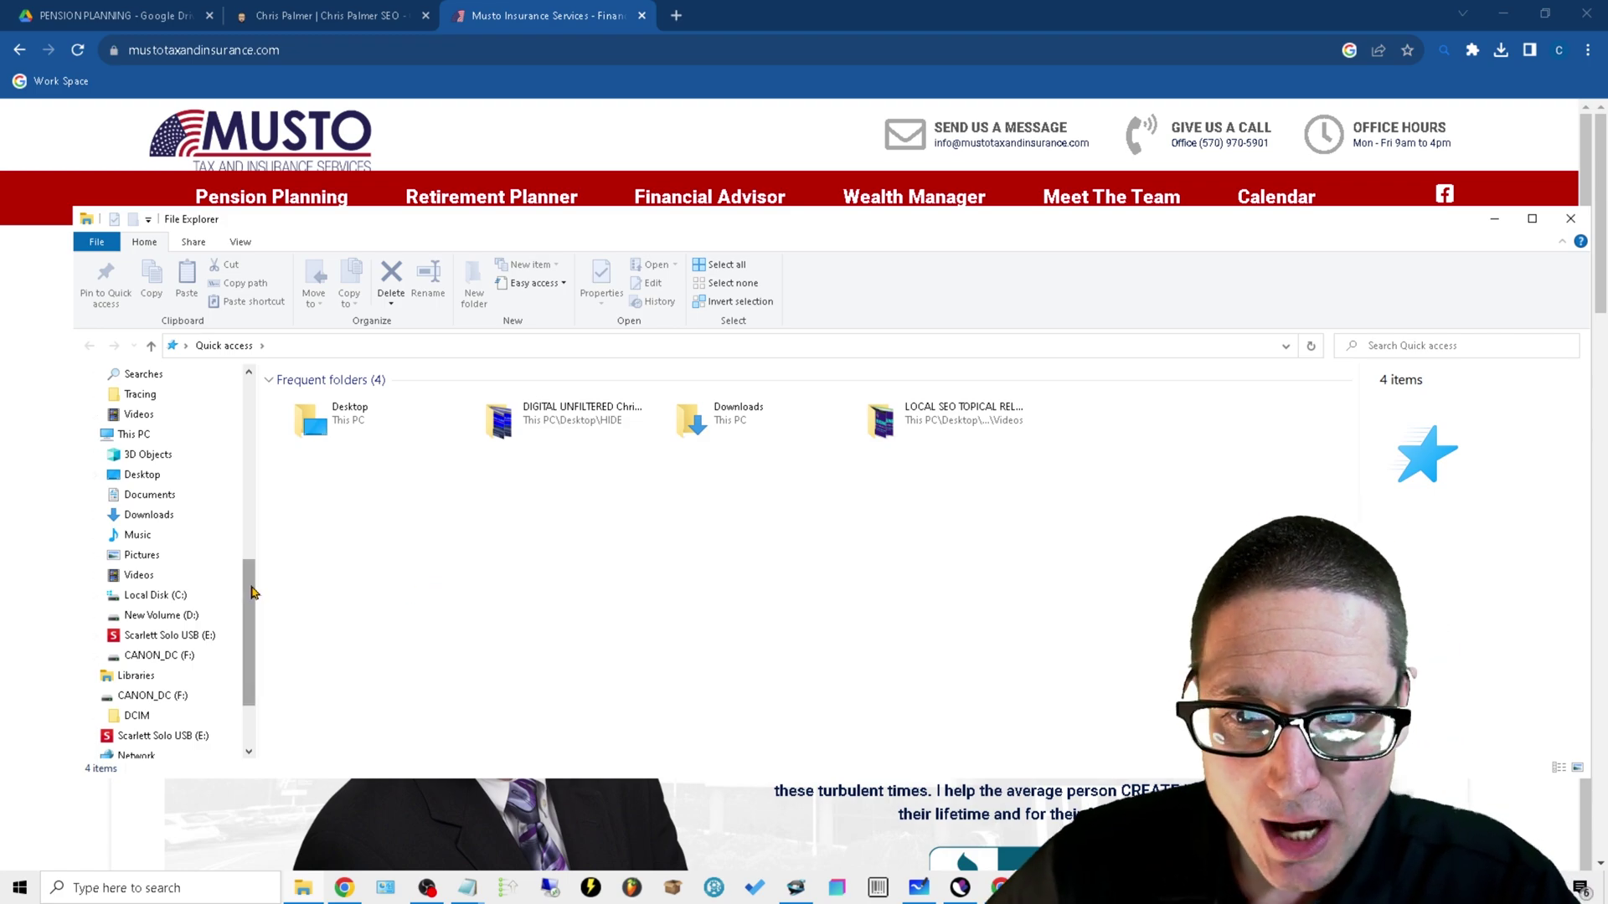
{"action": "scroll", "coordinate": [254, 592], "scroll_direction": "up", "scroll_amount": 10}
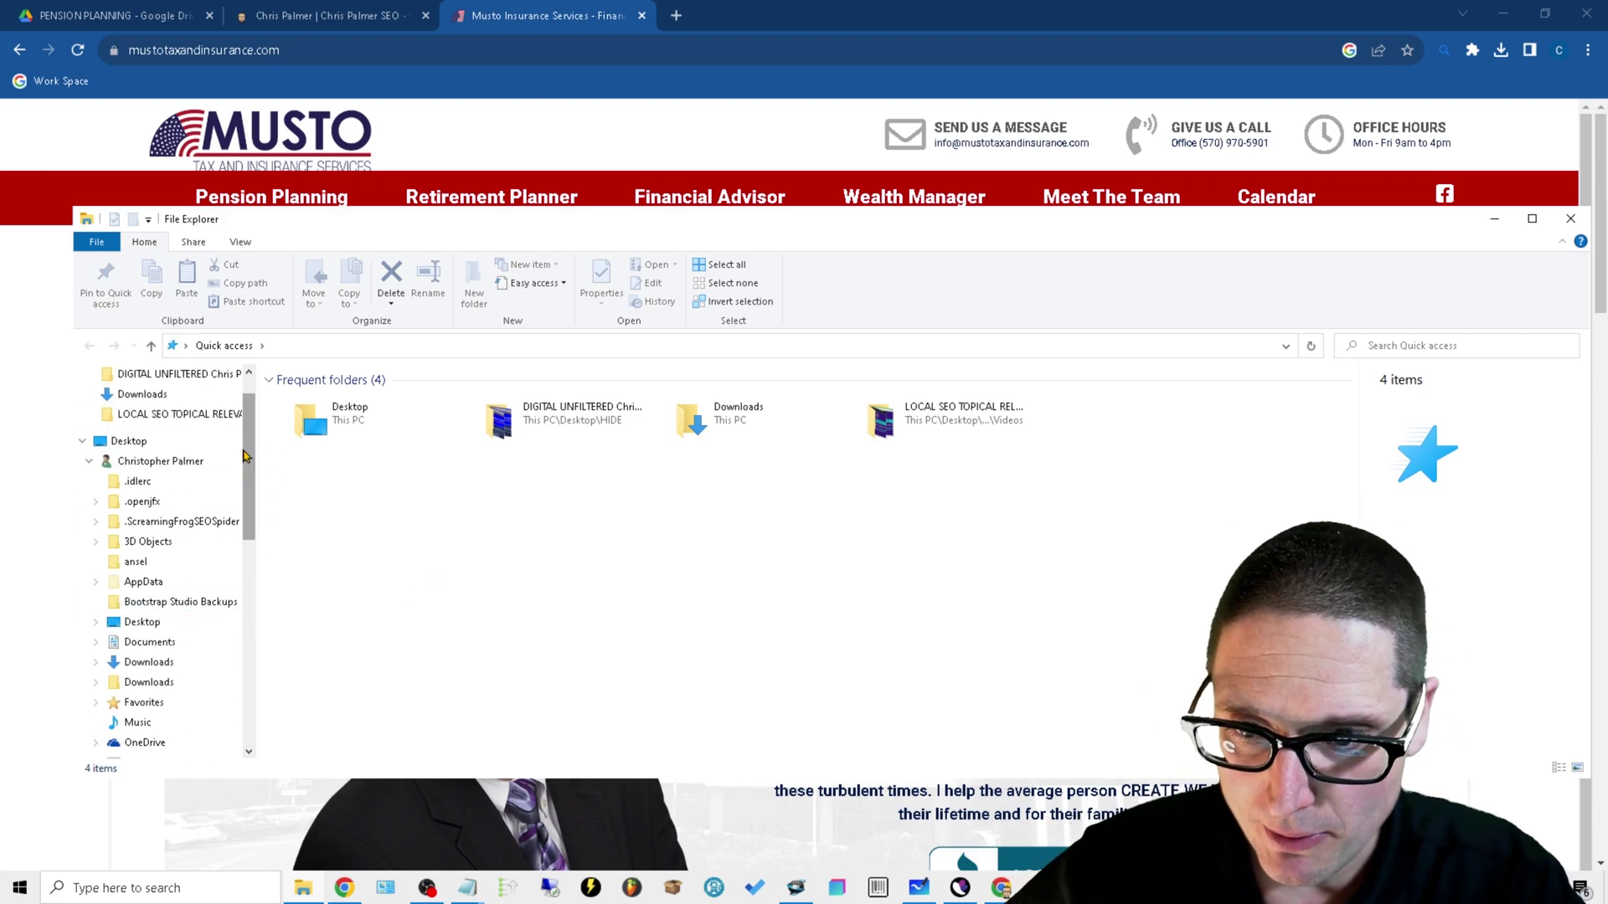
{"action": "scroll", "coordinate": [246, 454], "scroll_direction": "up", "scroll_amount": 1}
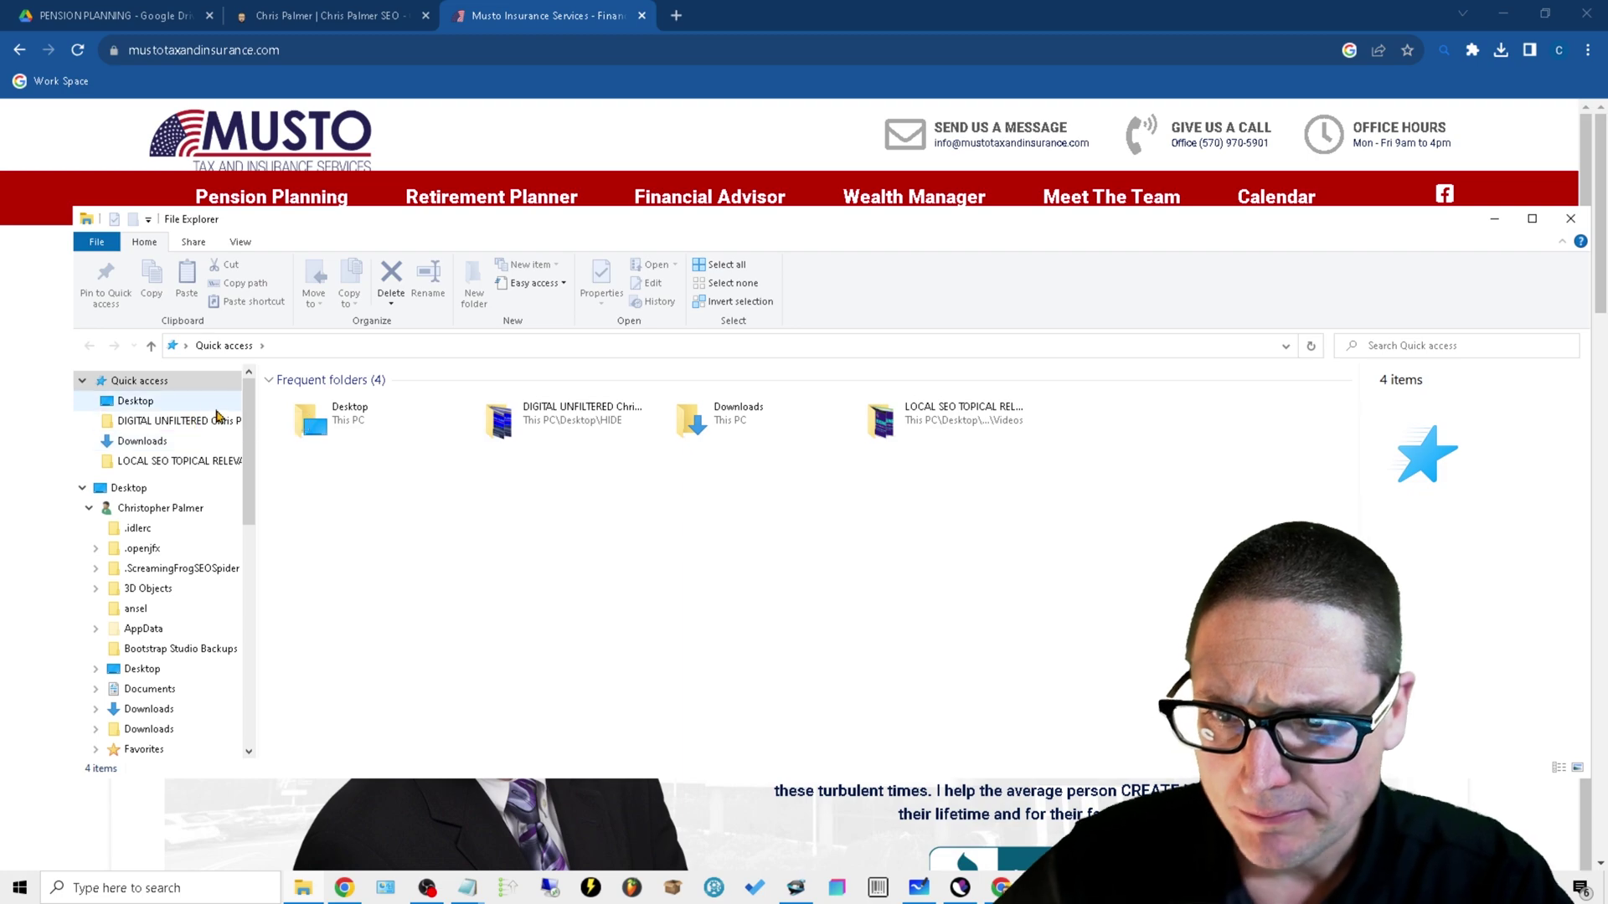
{"action": "left_click", "coordinate": [155, 710]}
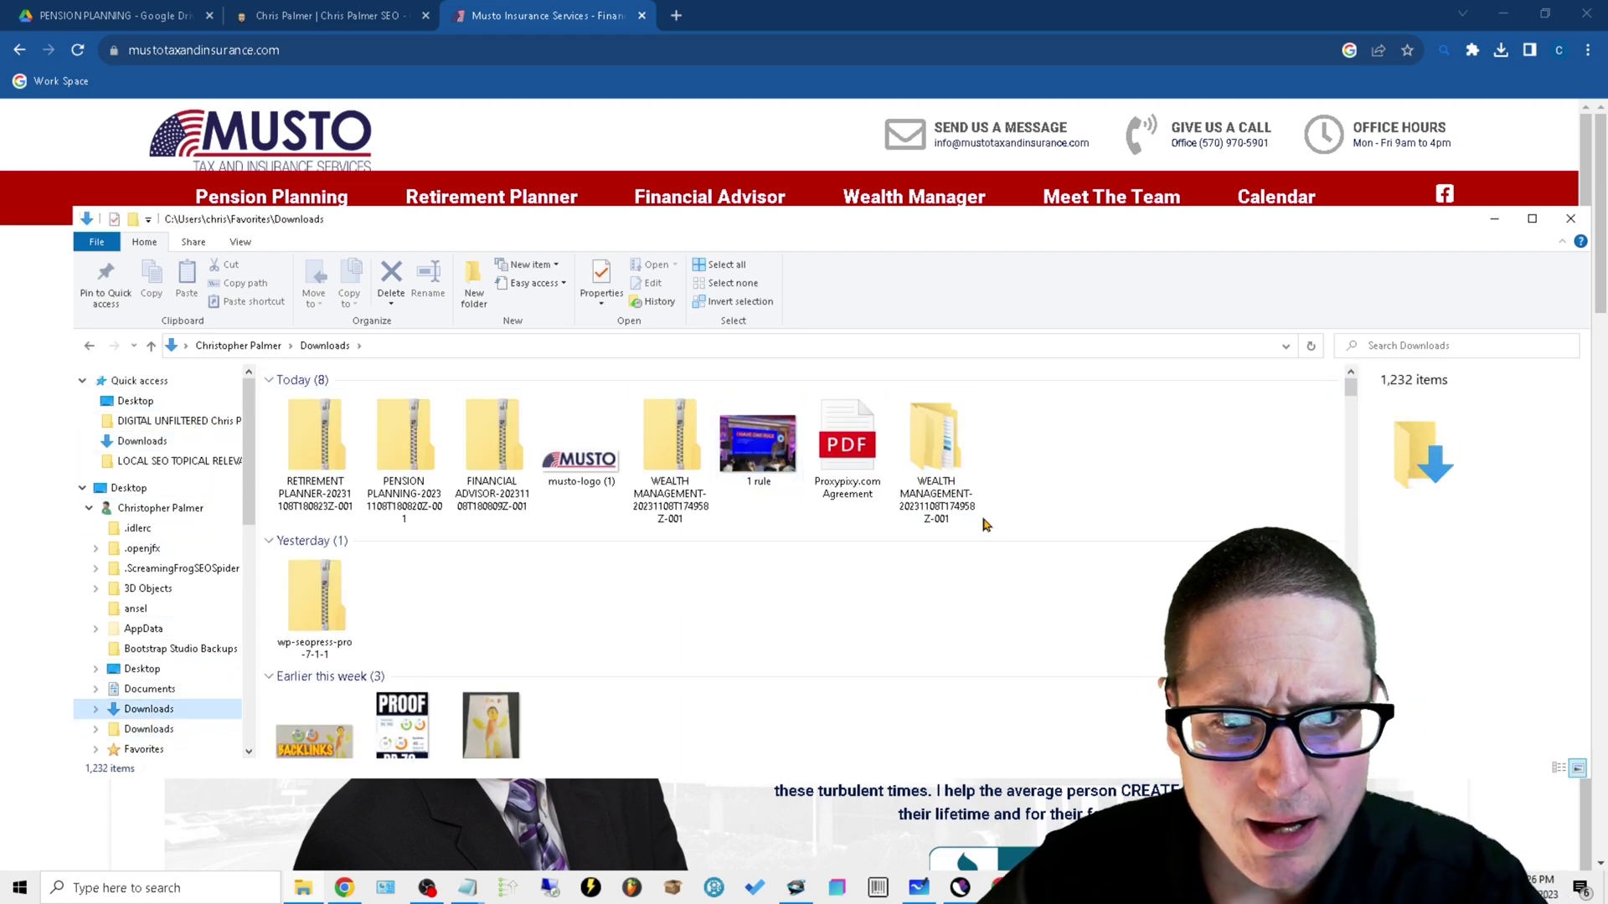
{"action": "double_click", "coordinate": [940, 464]}
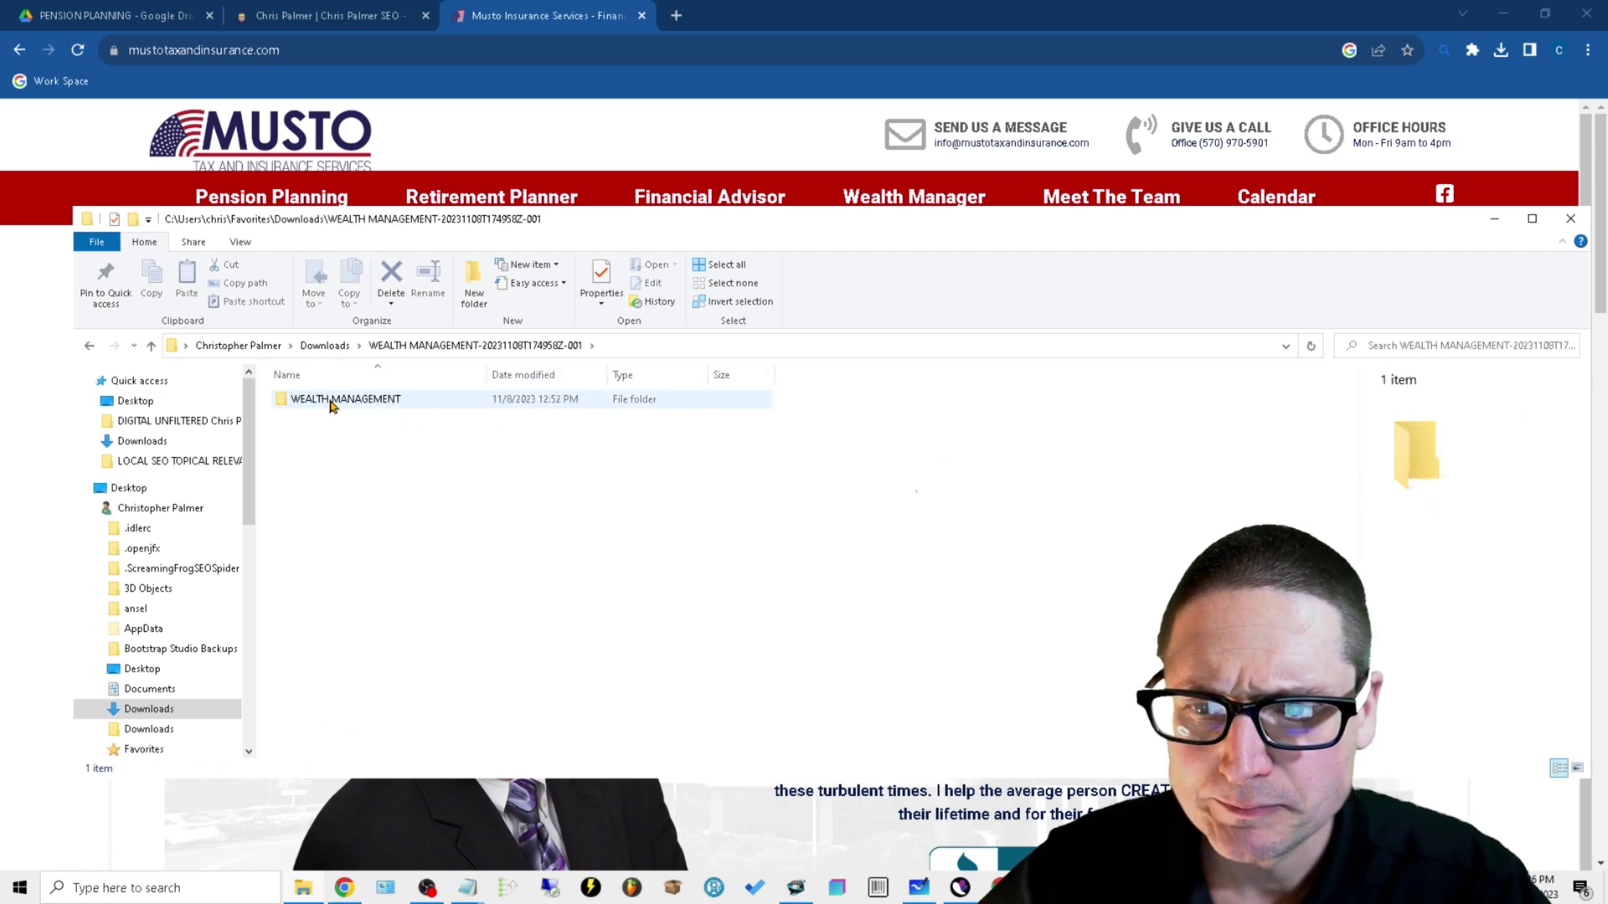
{"action": "double_click", "coordinate": [331, 402]}
{"action": "left_click", "coordinate": [1531, 219]}
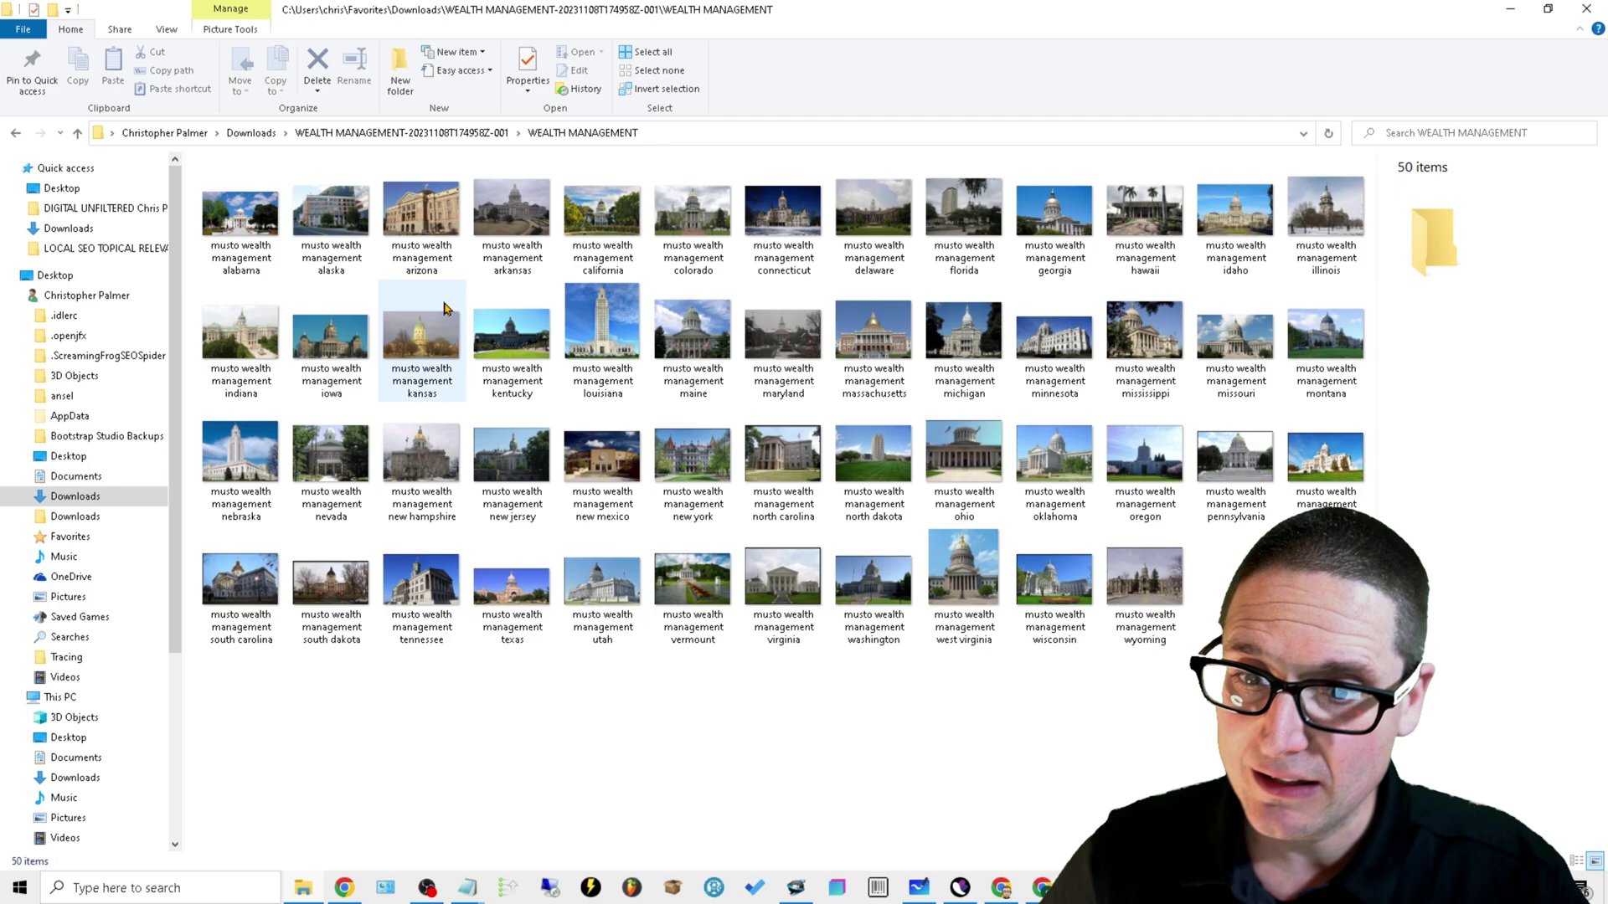
- Preview the alabama capitol image in Photos, then minimize Photos and File Explorer
{"action": "double_click", "coordinate": [215, 217]}
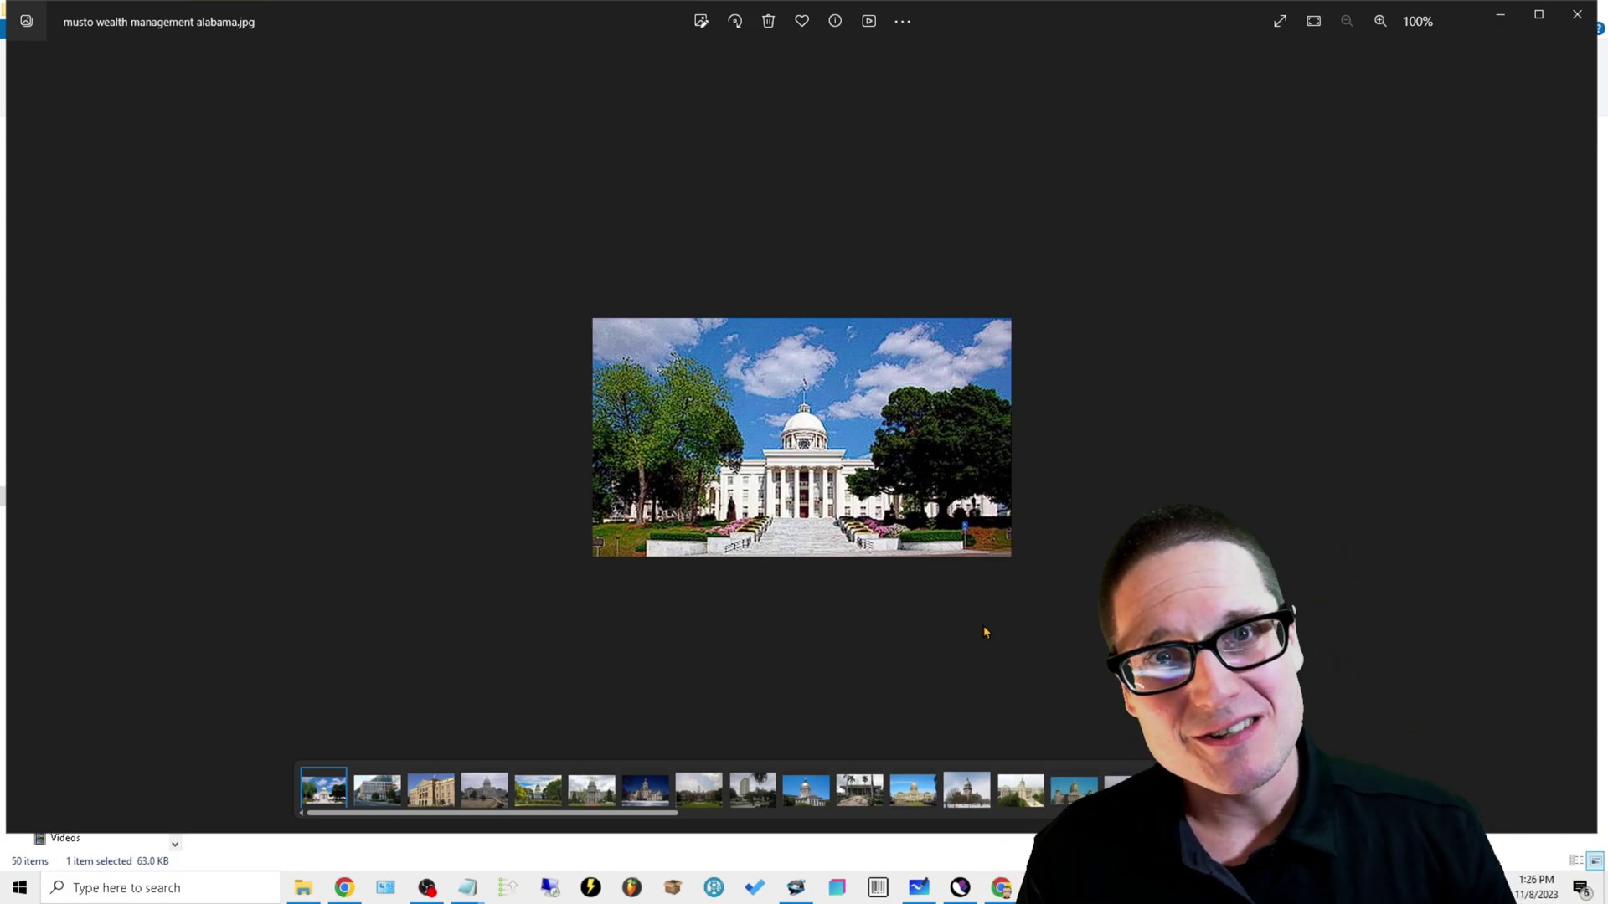
{"action": "left_click", "coordinate": [1507, 19]}
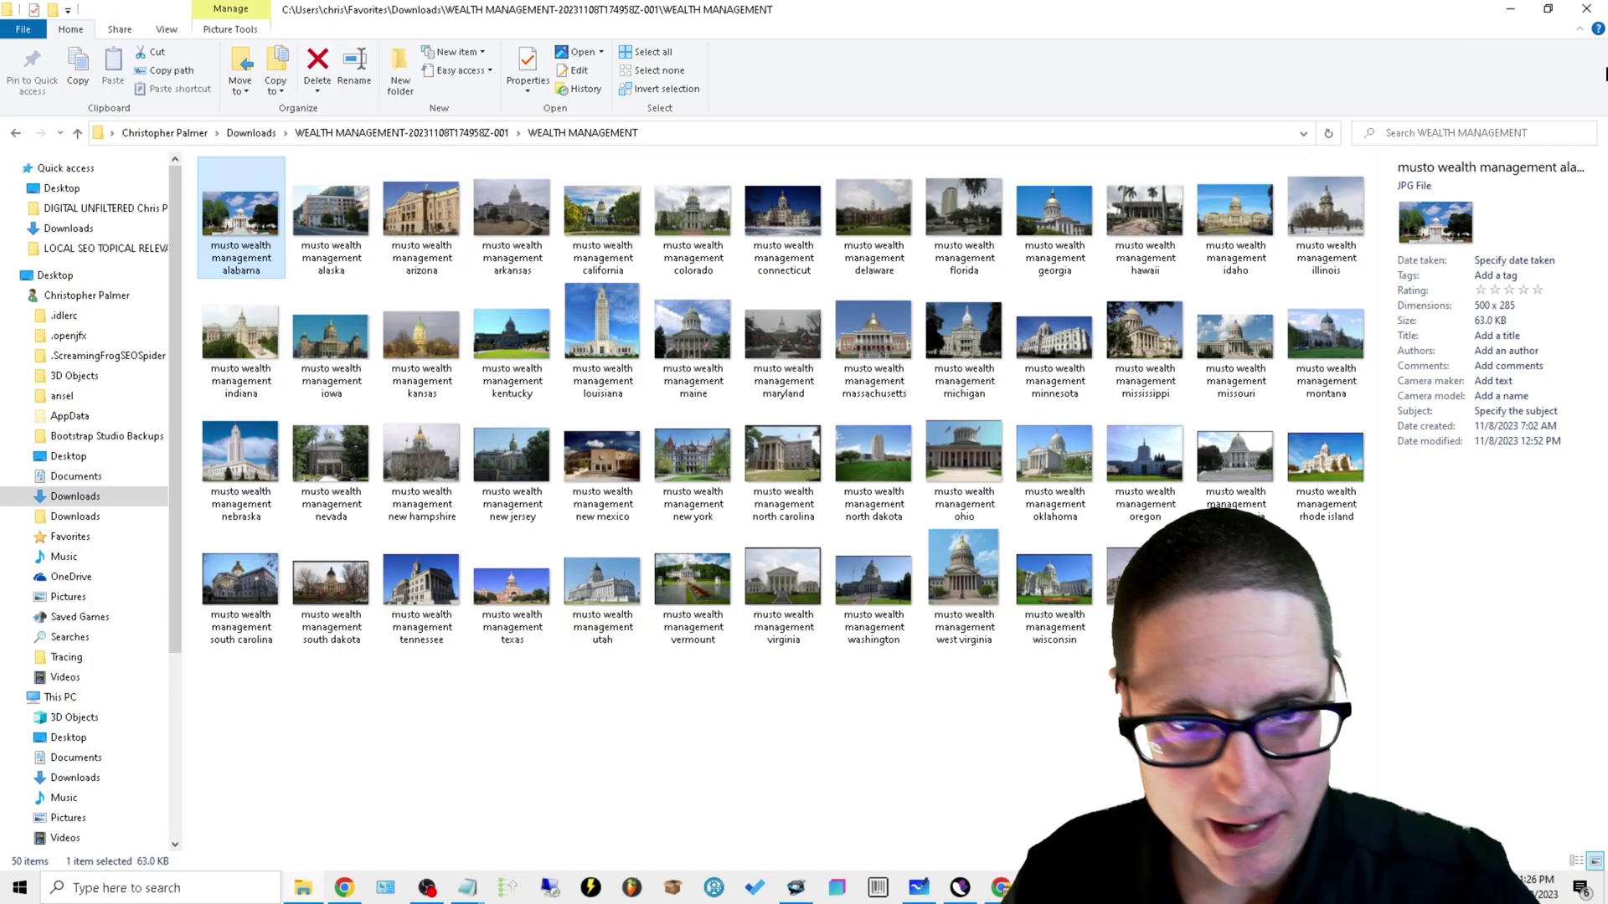
{"action": "left_click", "coordinate": [1515, 10]}
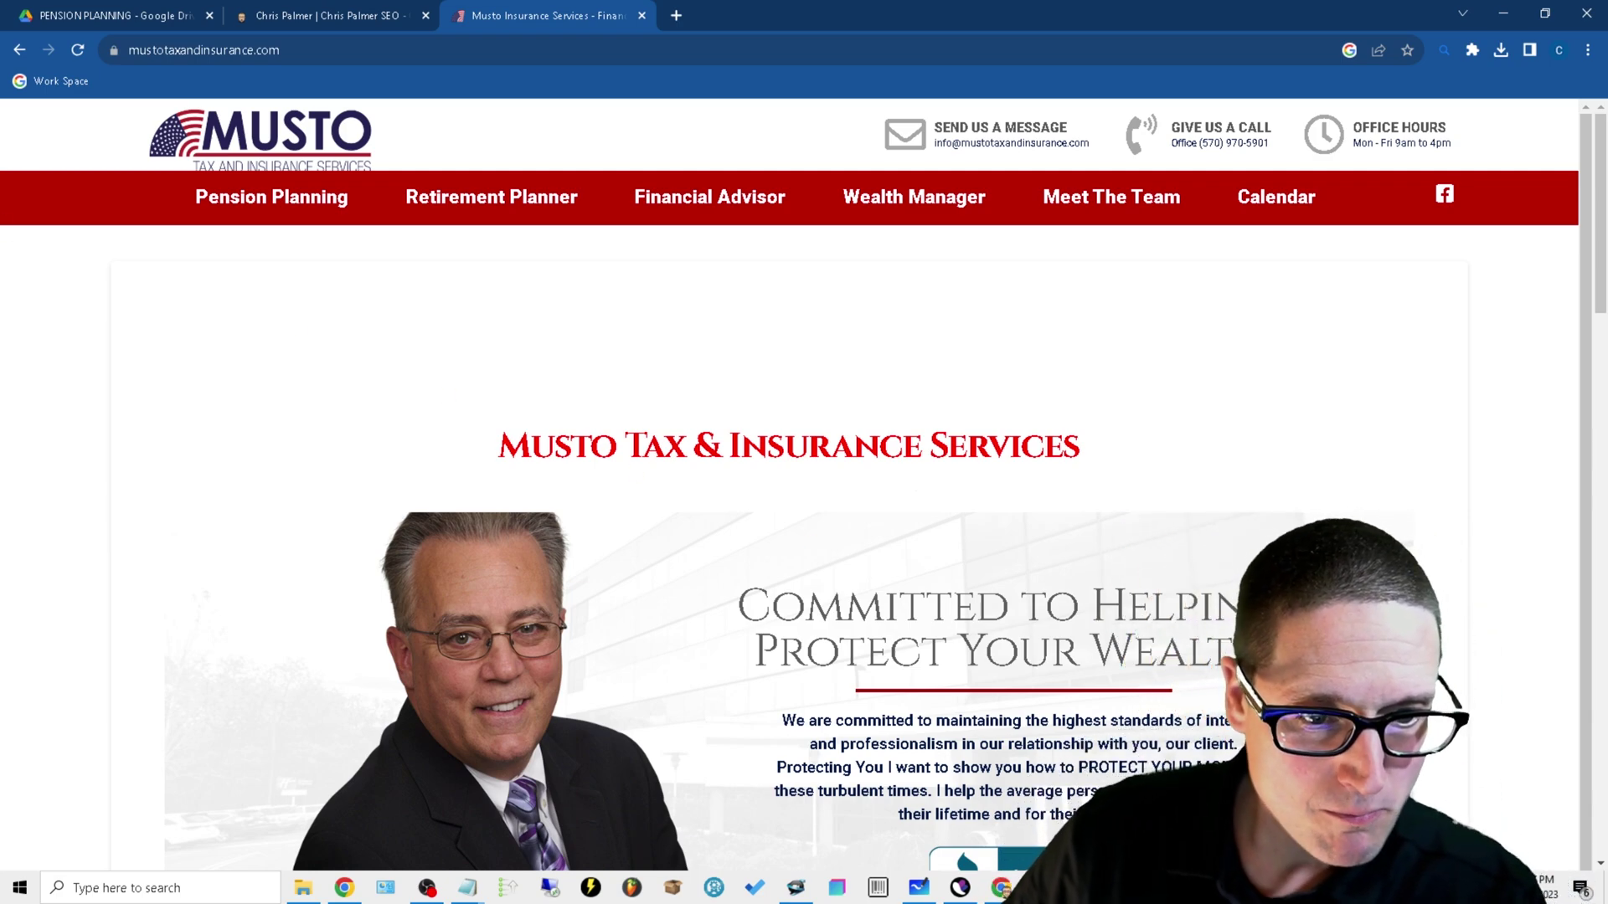
- Bring Image Blaster forward and cancel the Browse For Folder dialog without adding images
{"action": "key", "text": "alt+Tab"}
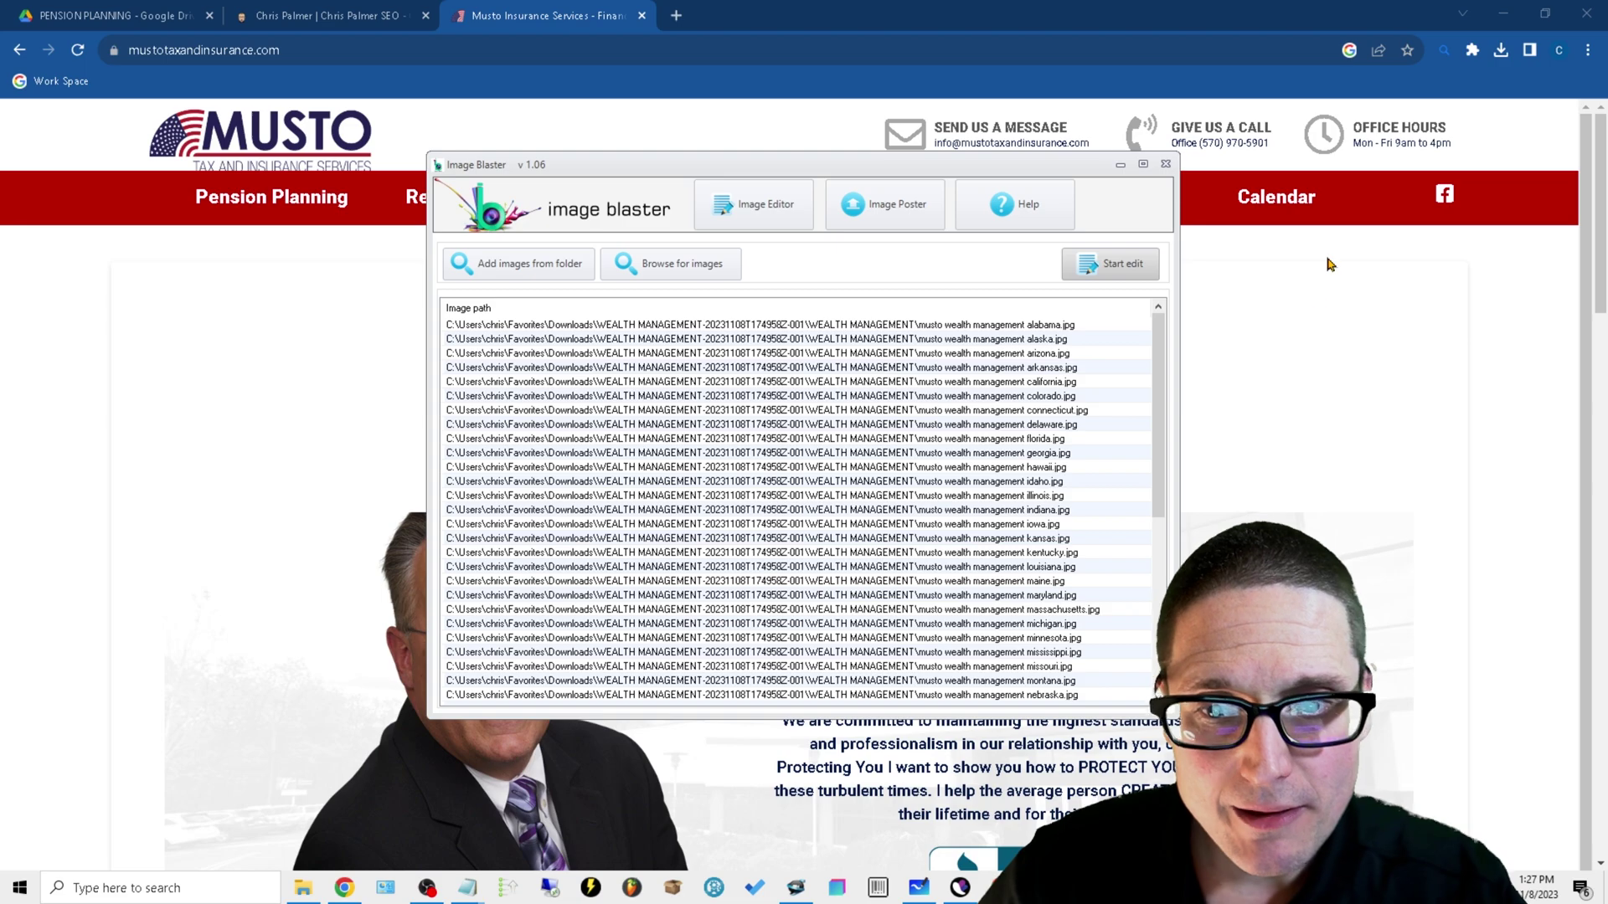
{"action": "left_click_drag", "start_coordinate": [1047, 164], "coordinate": [1078, 140]}
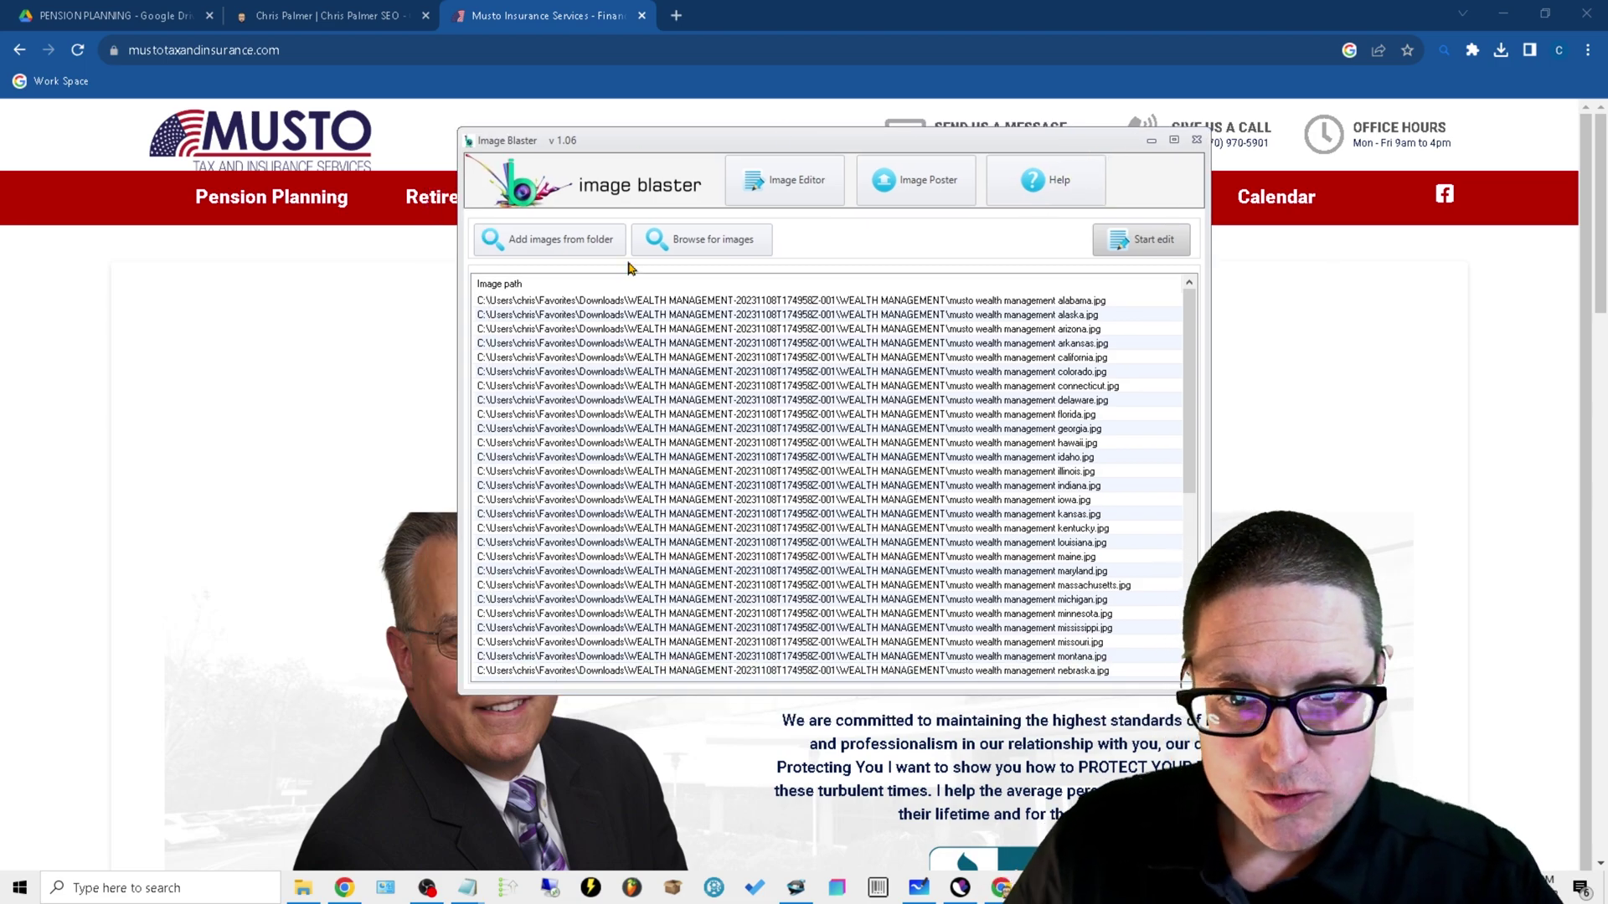
{"action": "left_click", "coordinate": [533, 245]}
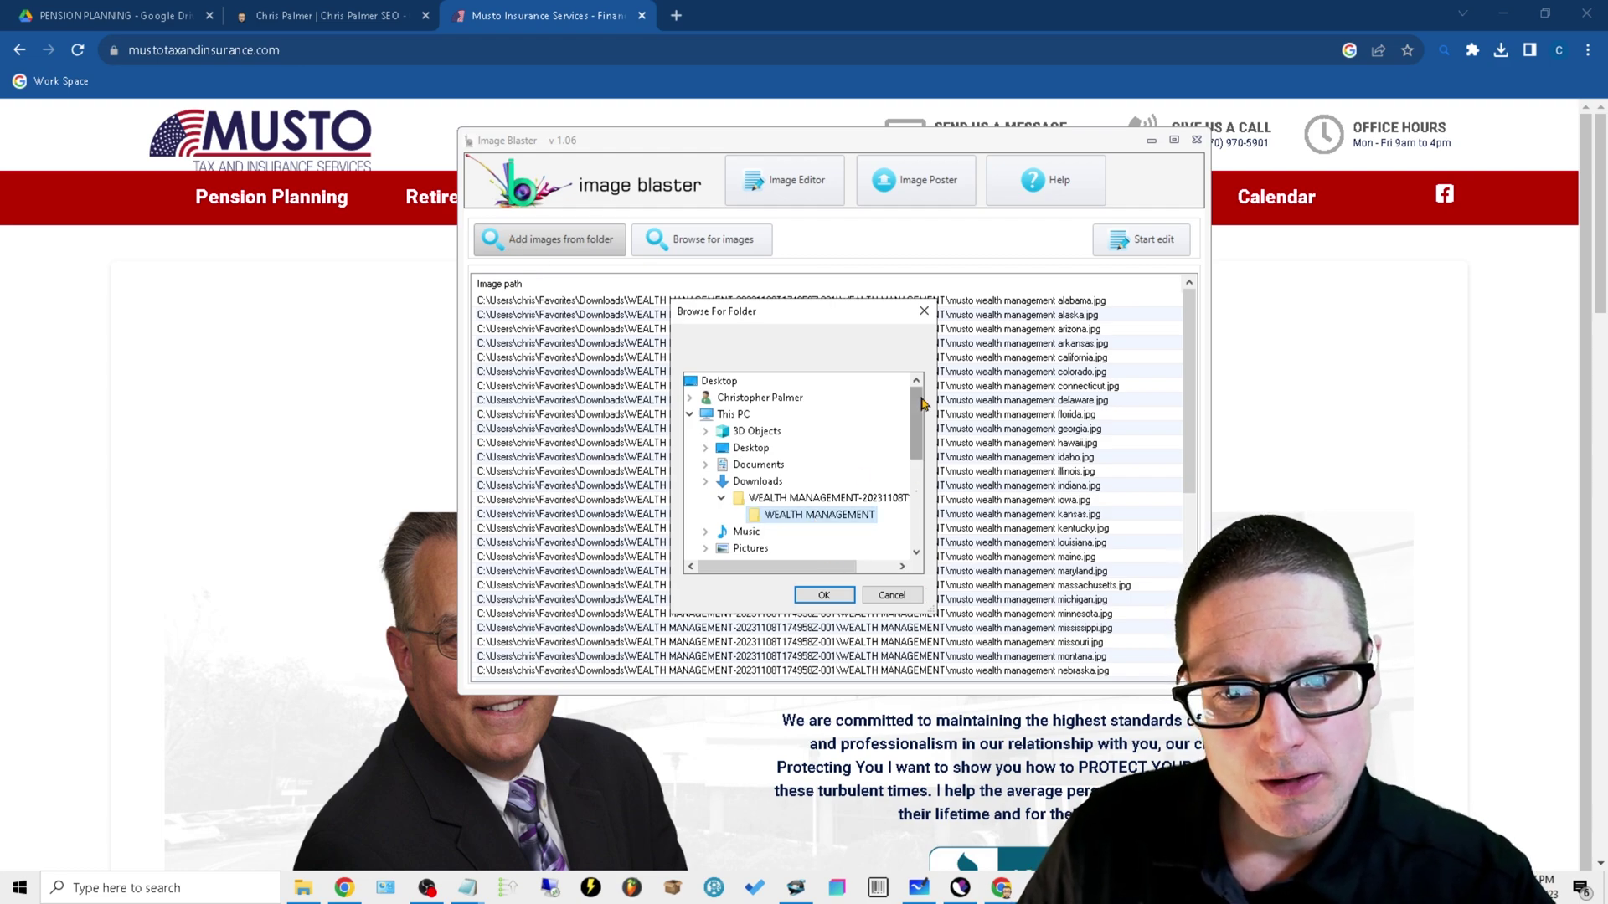
{"action": "left_click", "coordinate": [891, 596]}
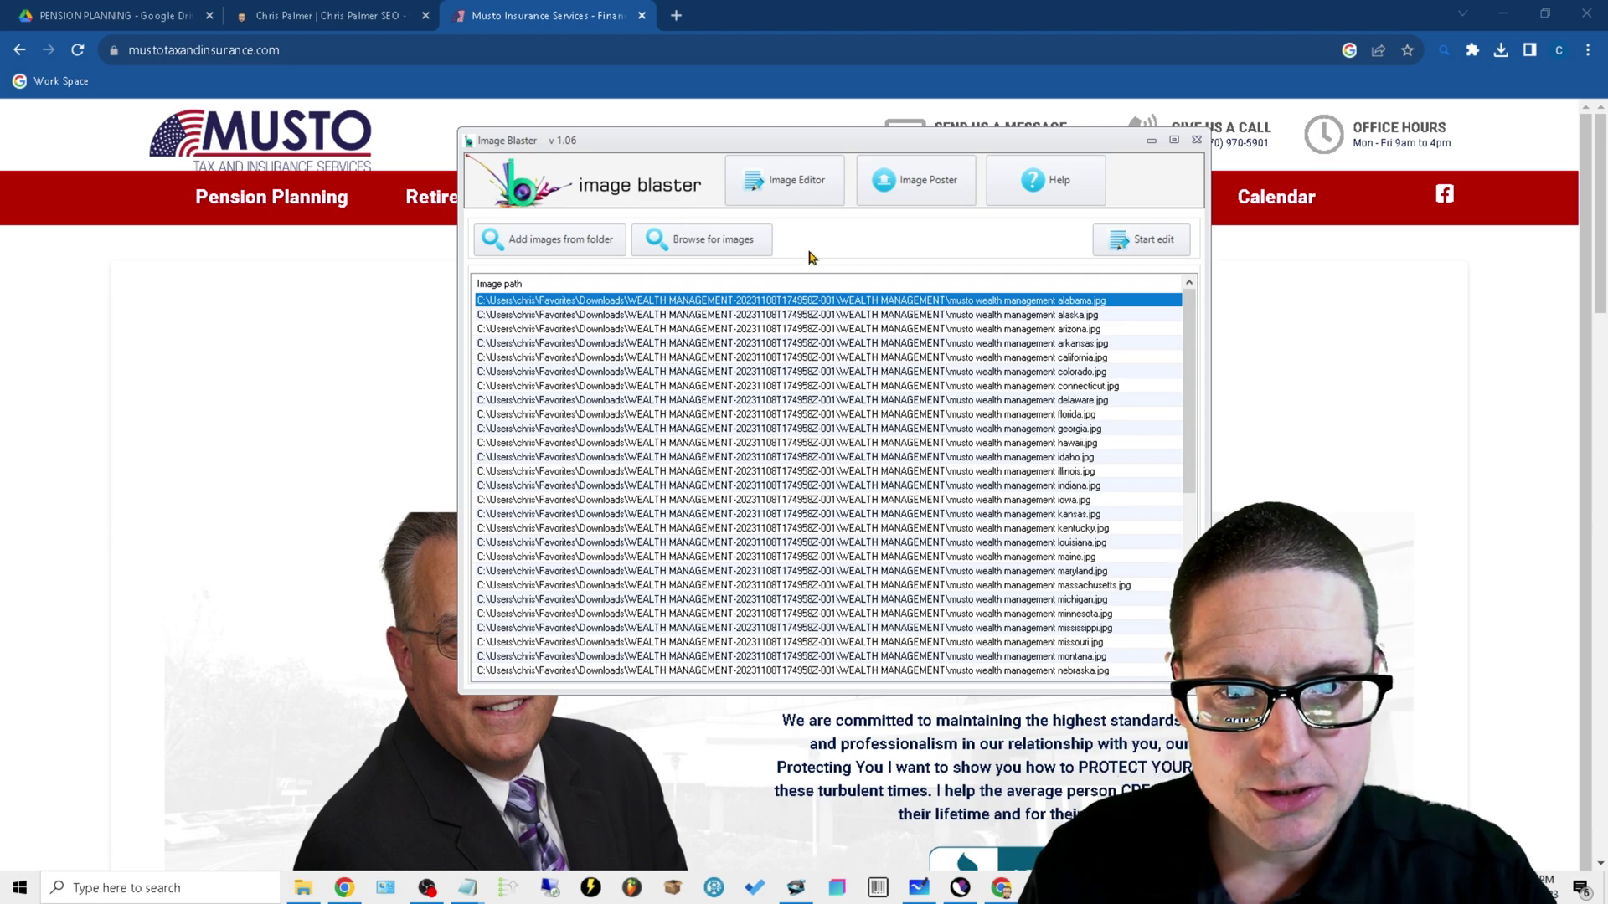
- Reposition the Image Blaster window and return to its image editing section
{"action": "left_click", "coordinate": [795, 191]}
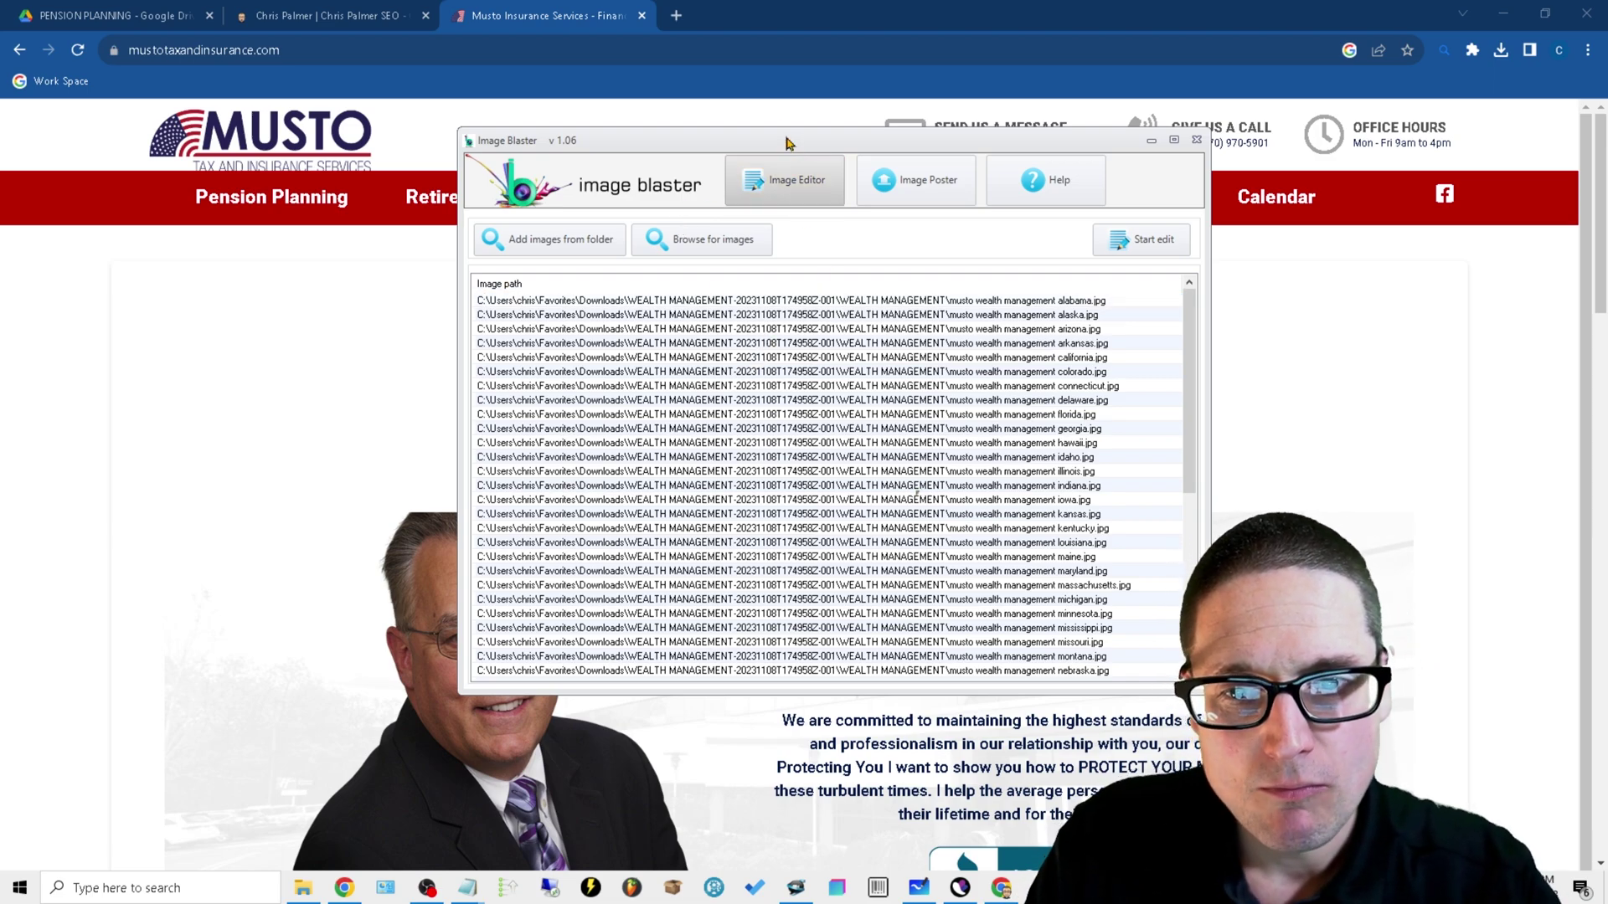
{"action": "left_click_drag", "start_coordinate": [782, 149], "coordinate": [731, 163]}
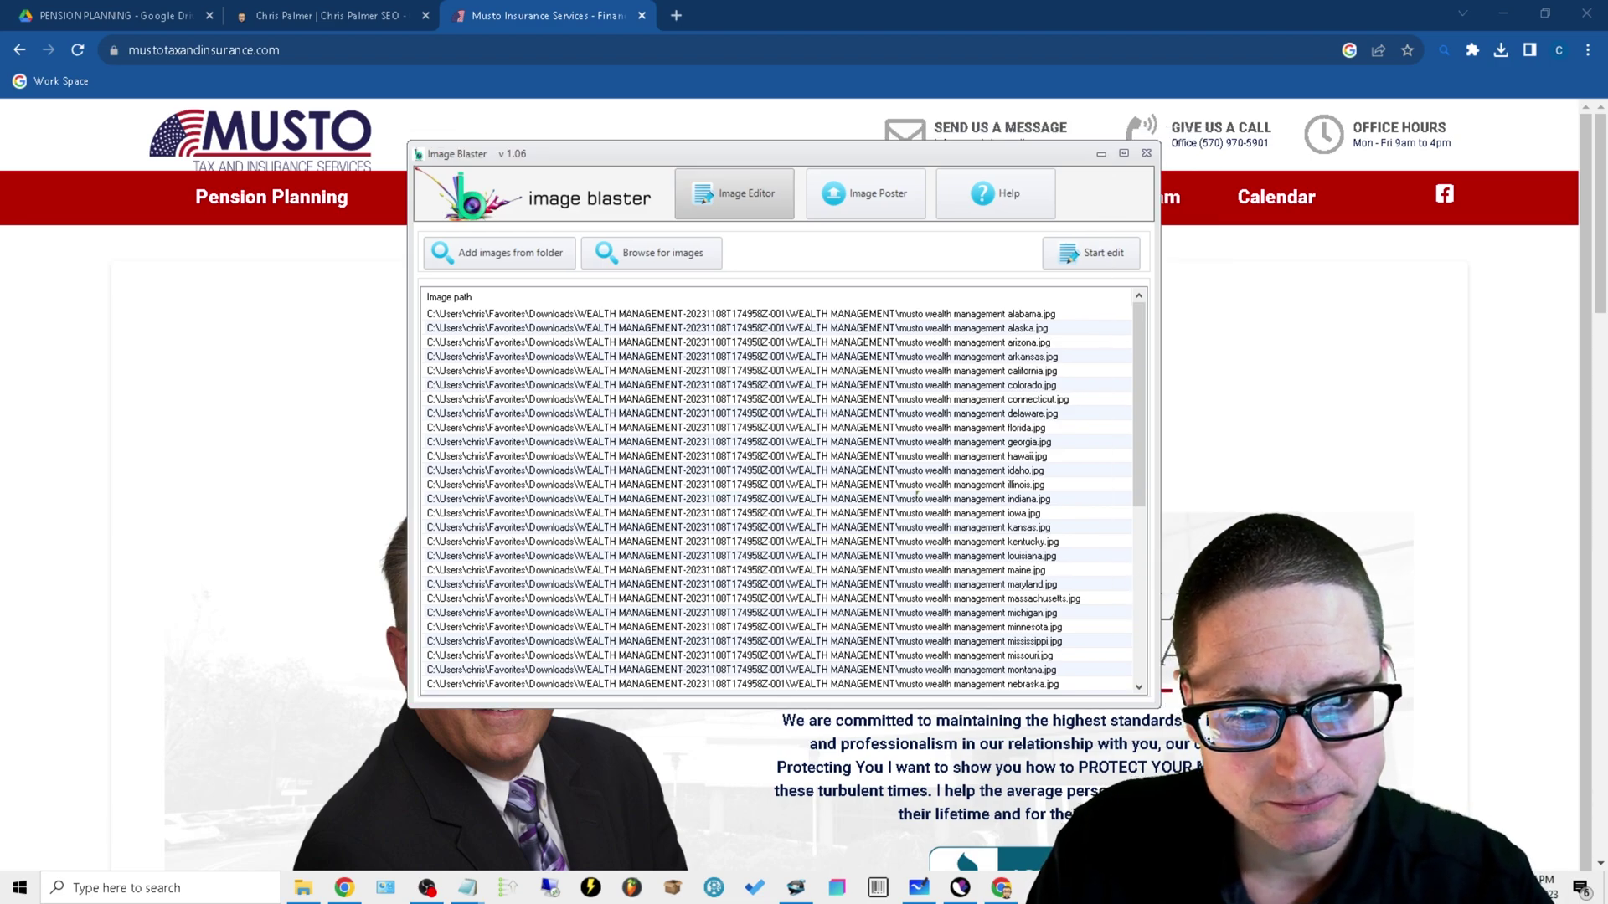
{"action": "left_click", "coordinate": [1453, 733]}
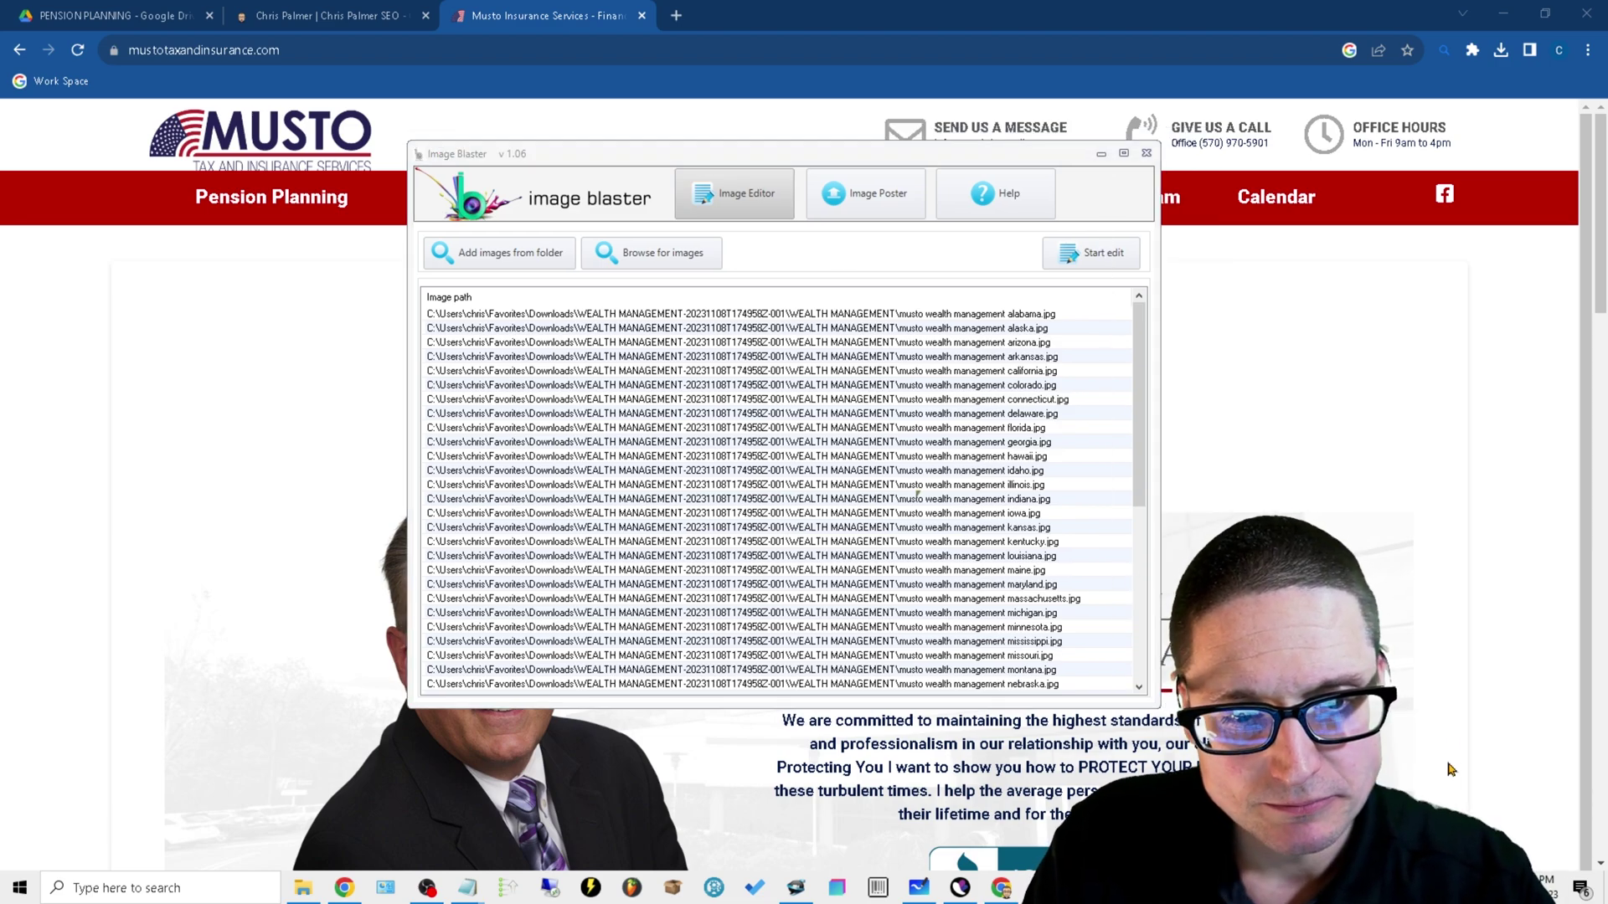
{"action": "left_click", "coordinate": [740, 193]}
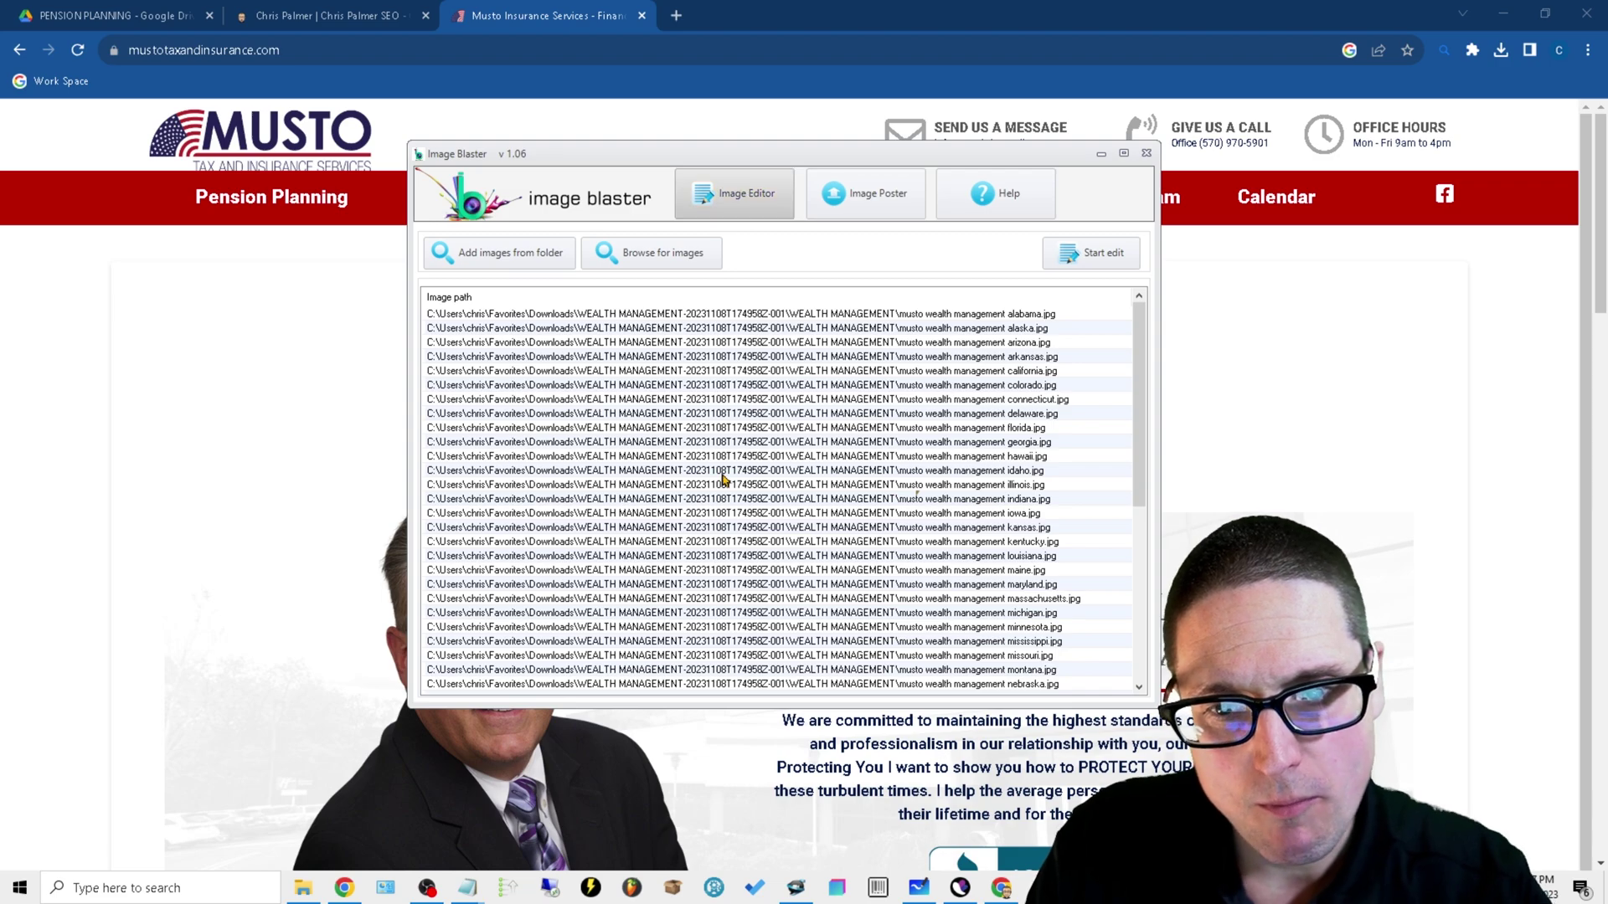
- Maximize Image Blaster, open Settings, and set musto-logo (1).png from Downloads as the image watermark
{"action": "left_click", "coordinate": [1123, 154]}
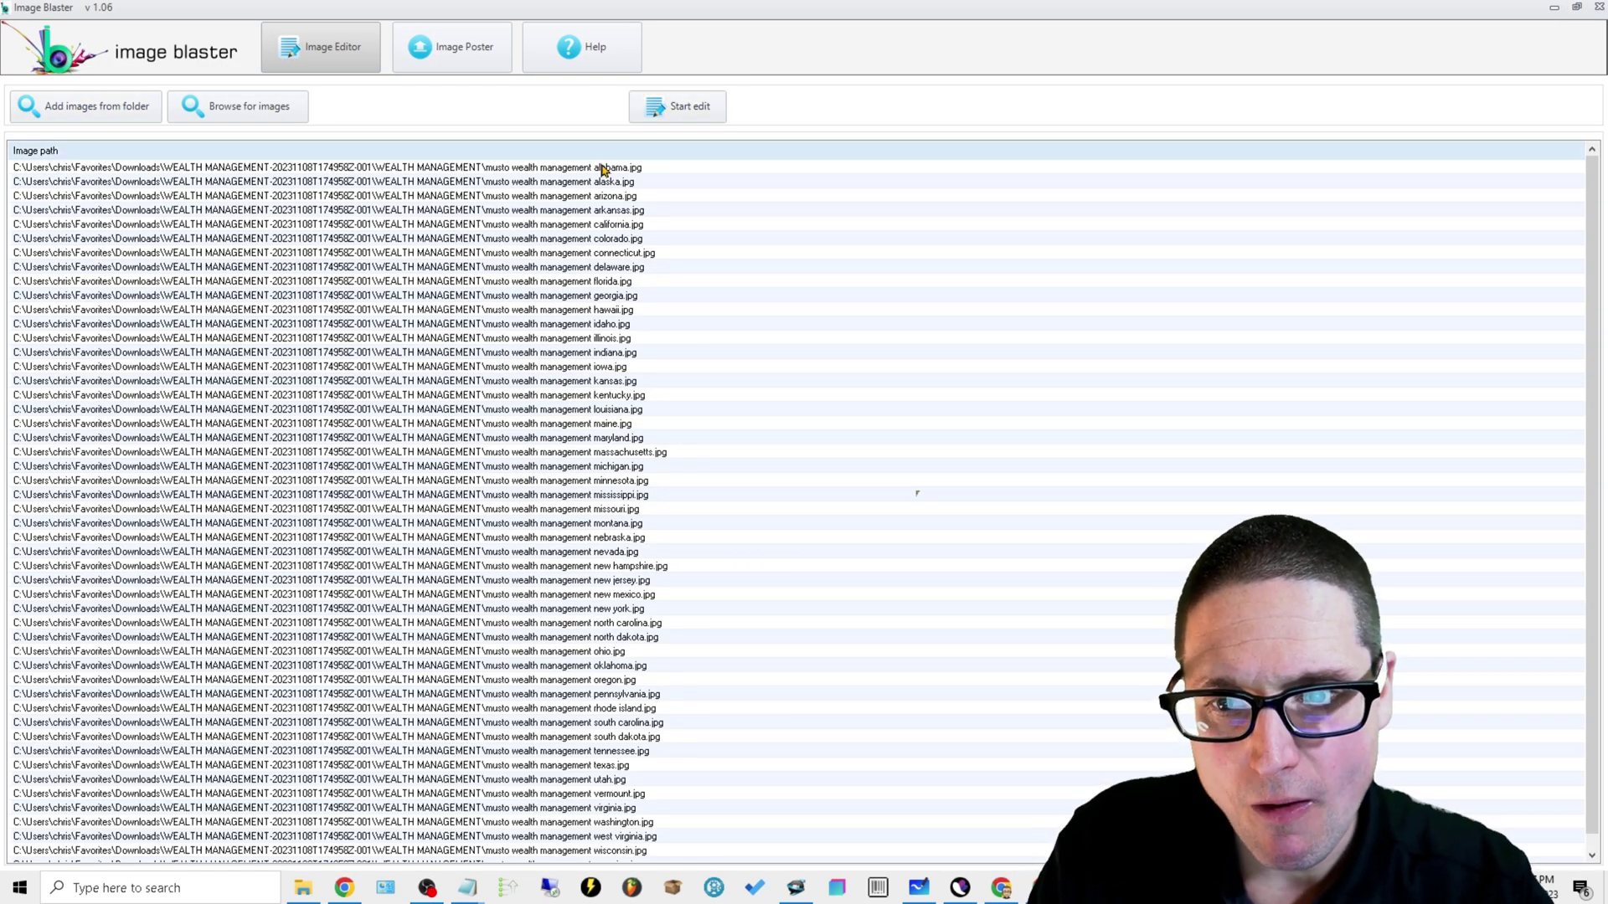
{"action": "left_click", "coordinate": [712, 111]}
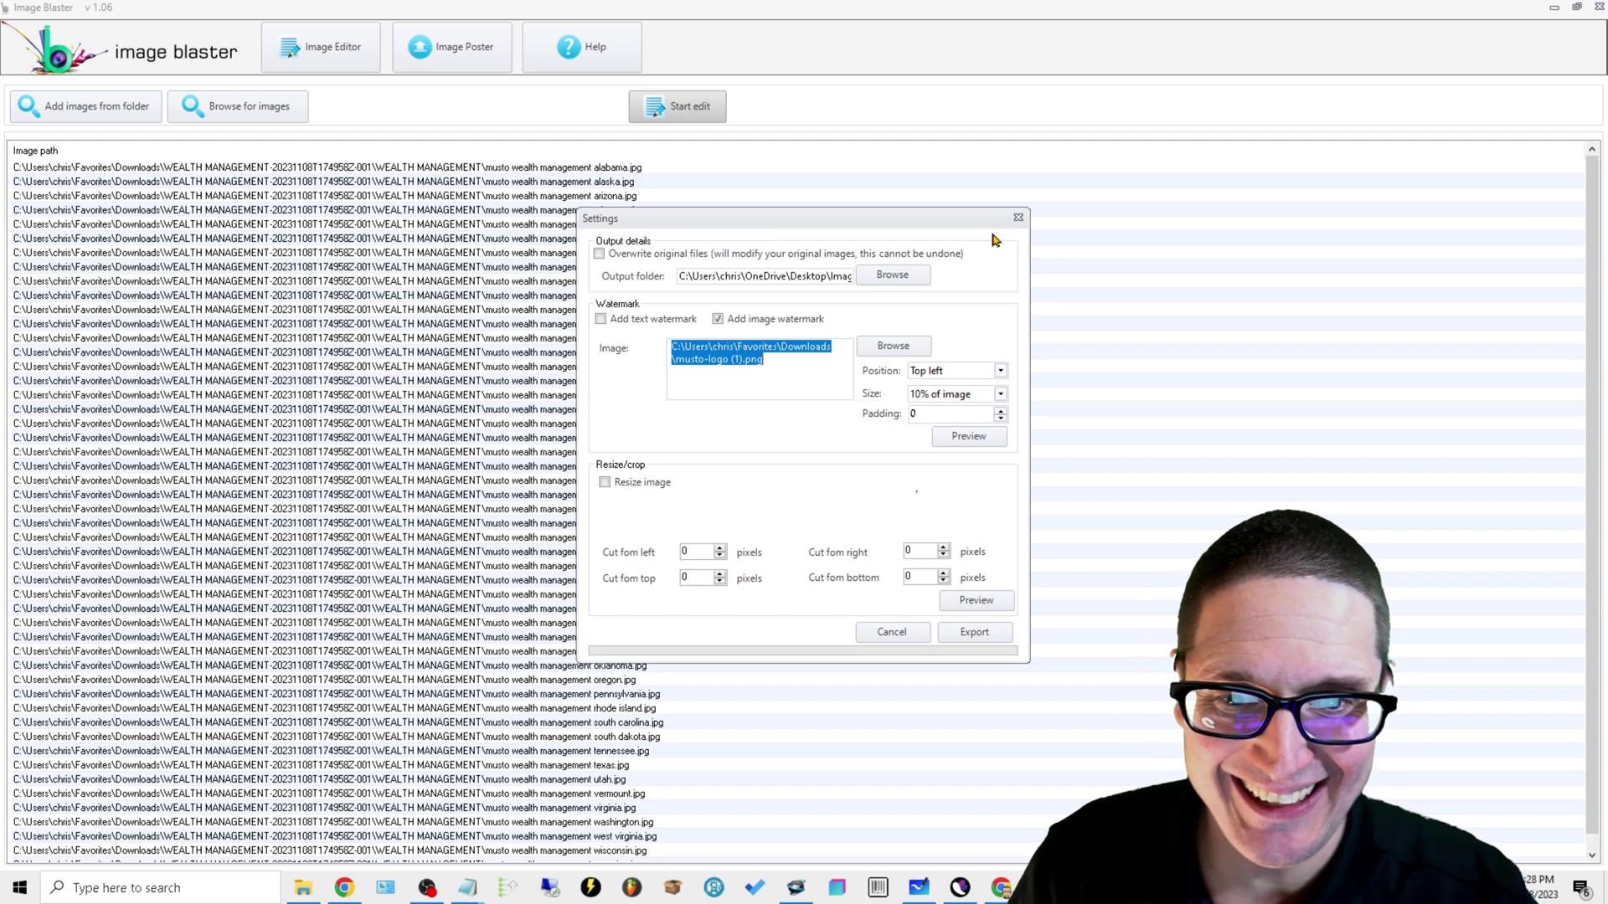
{"action": "left_click_drag", "start_coordinate": [892, 233], "coordinate": [1133, 98]}
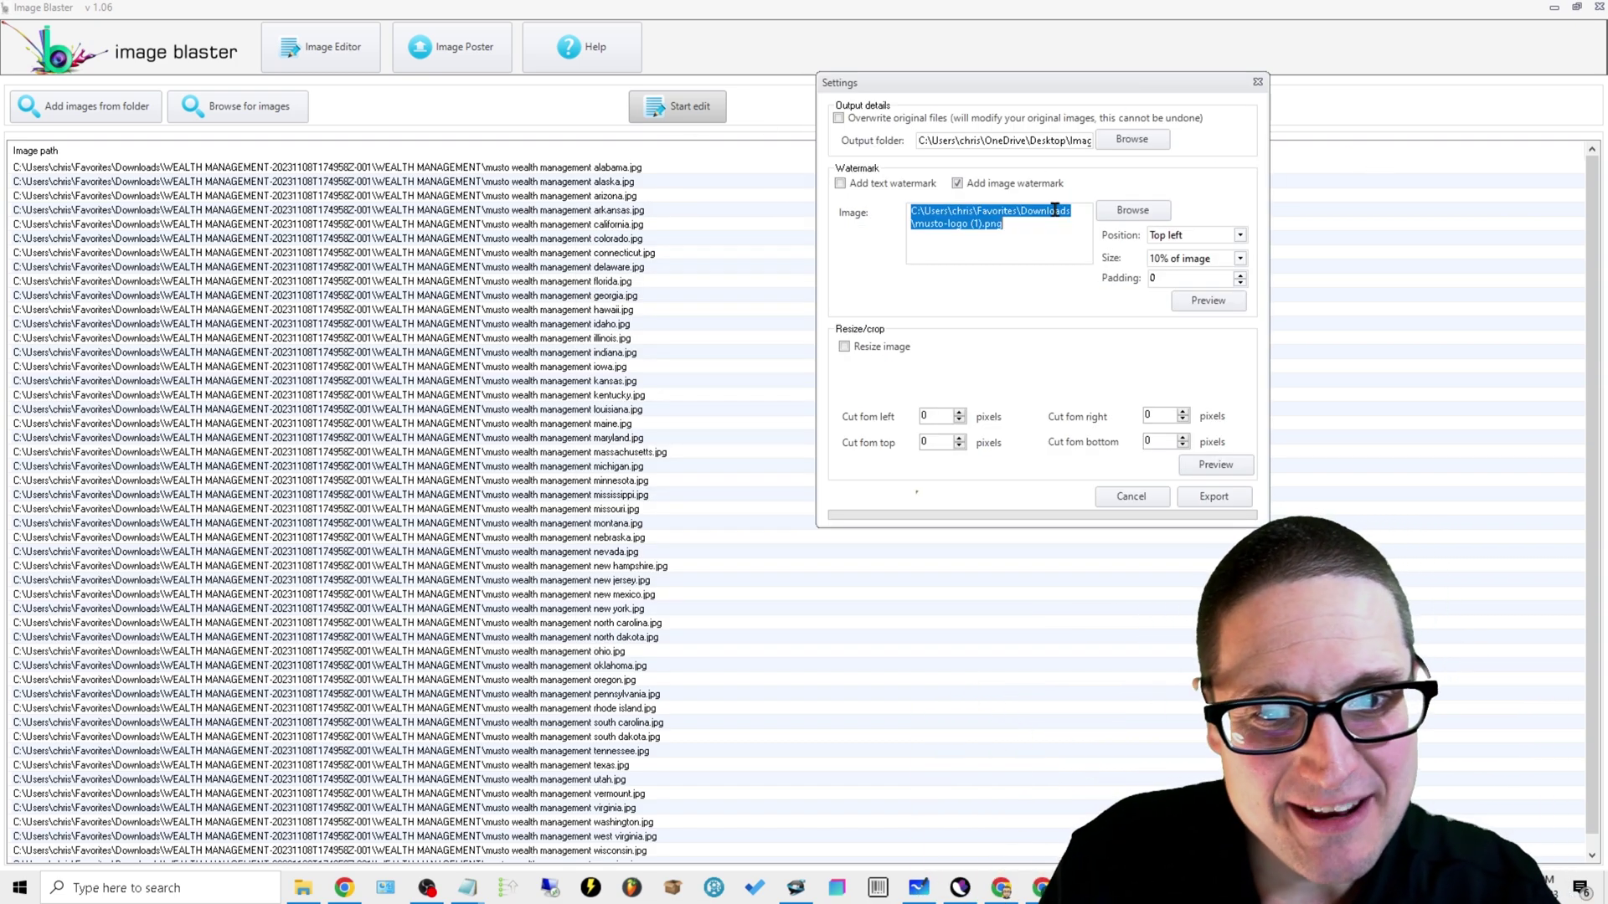
{"action": "left_click", "coordinate": [975, 191]}
{"action": "left_click", "coordinate": [987, 193]}
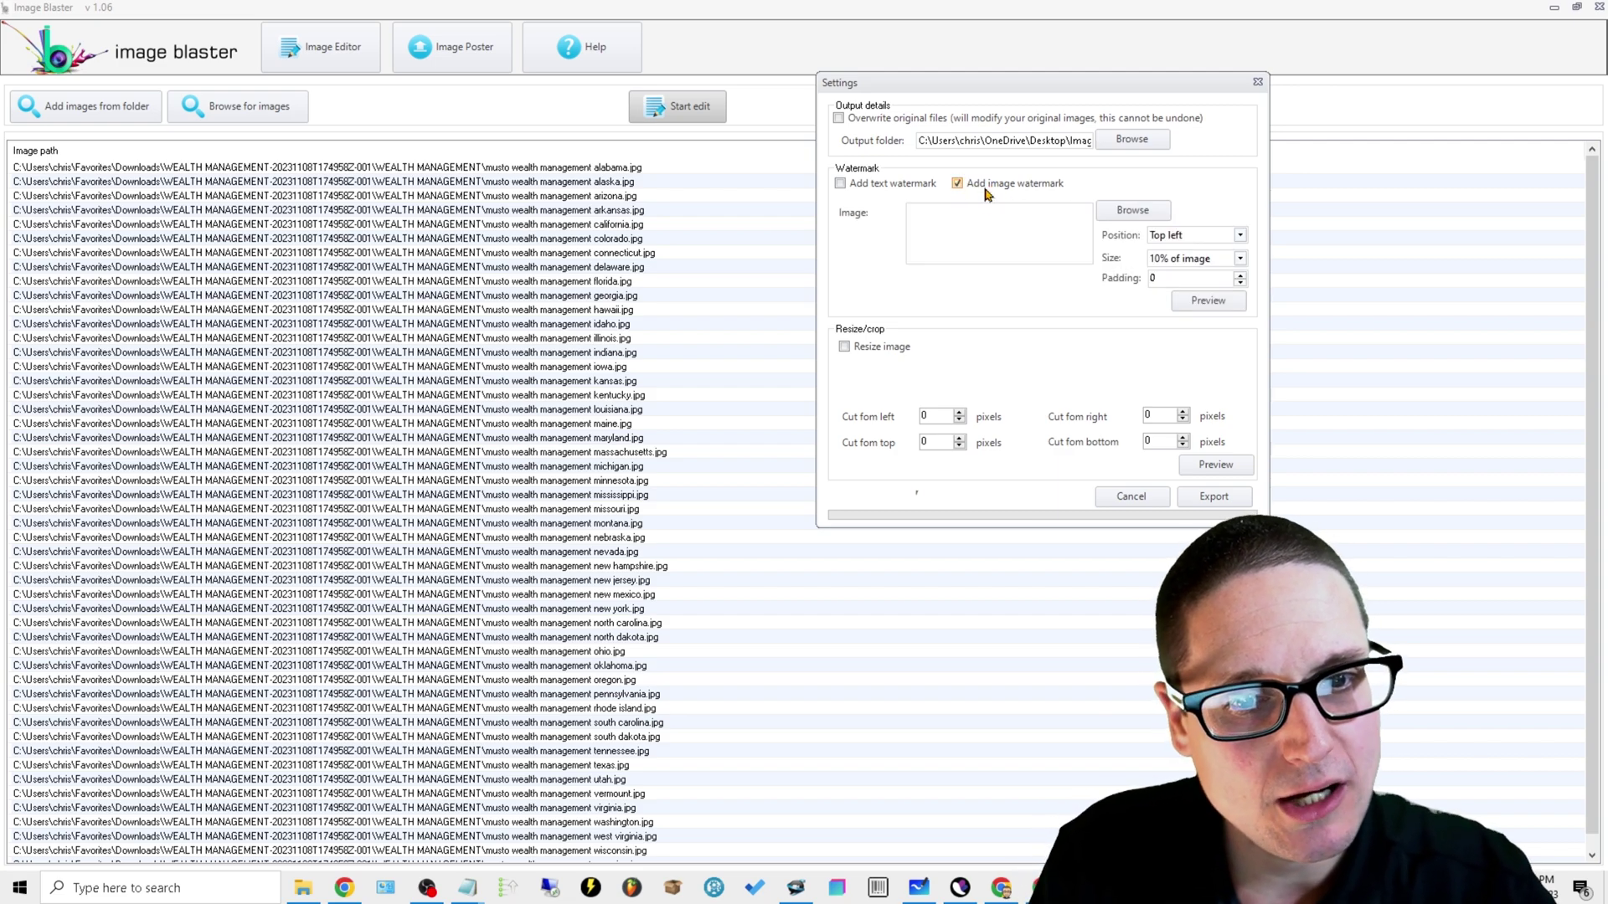
{"action": "left_click", "coordinate": [1158, 212]}
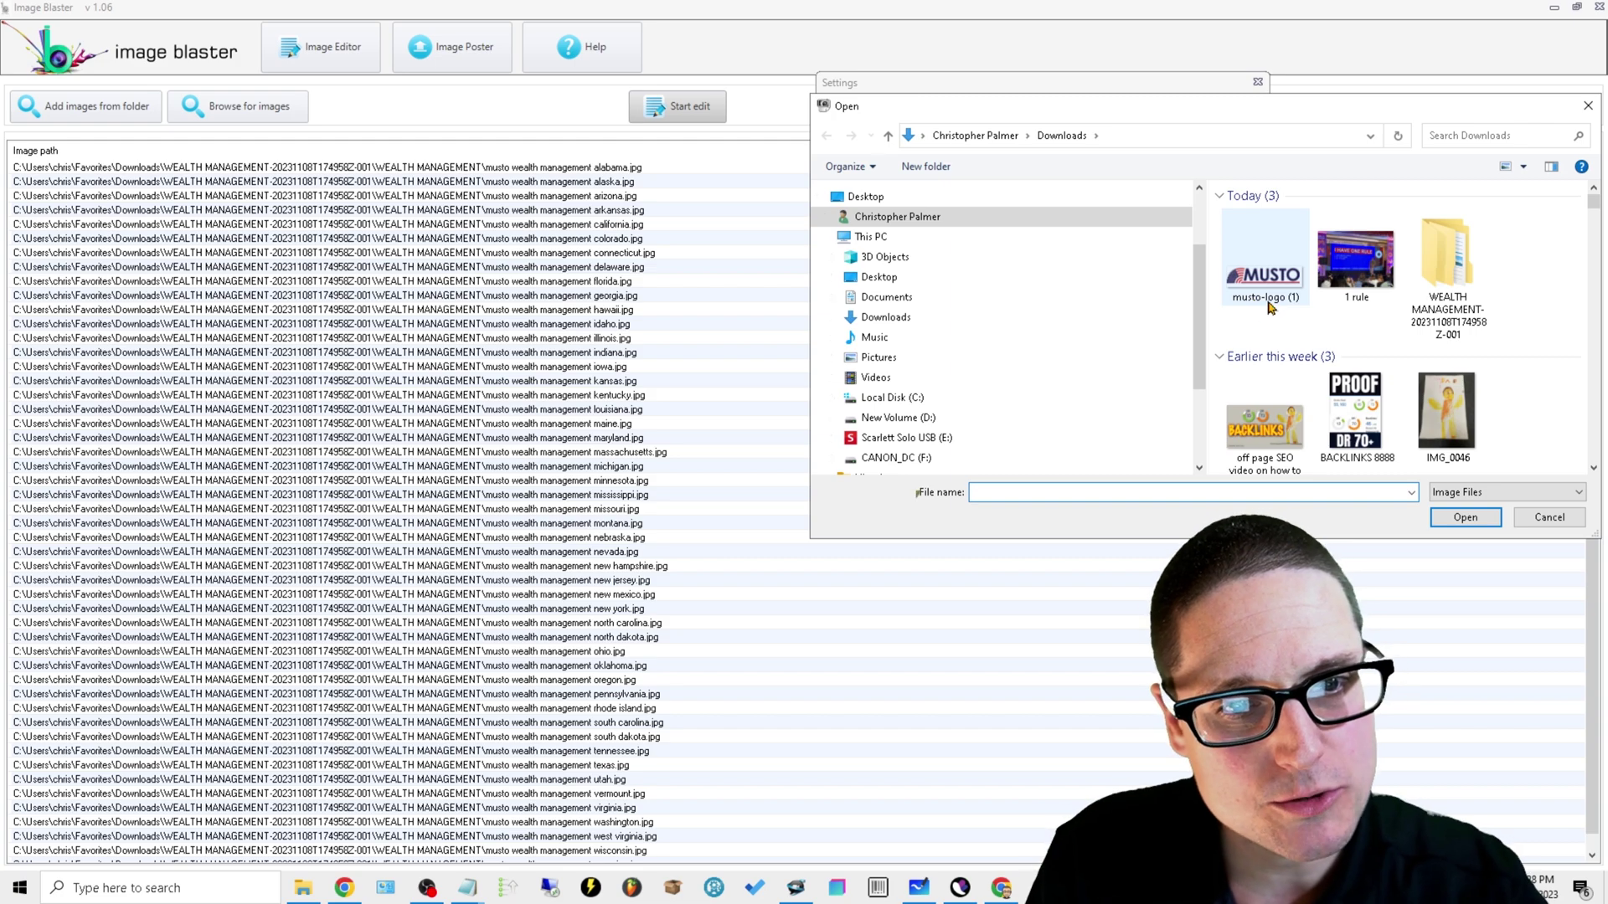
{"action": "left_click", "coordinate": [1271, 289]}
{"action": "left_click", "coordinate": [1486, 518]}
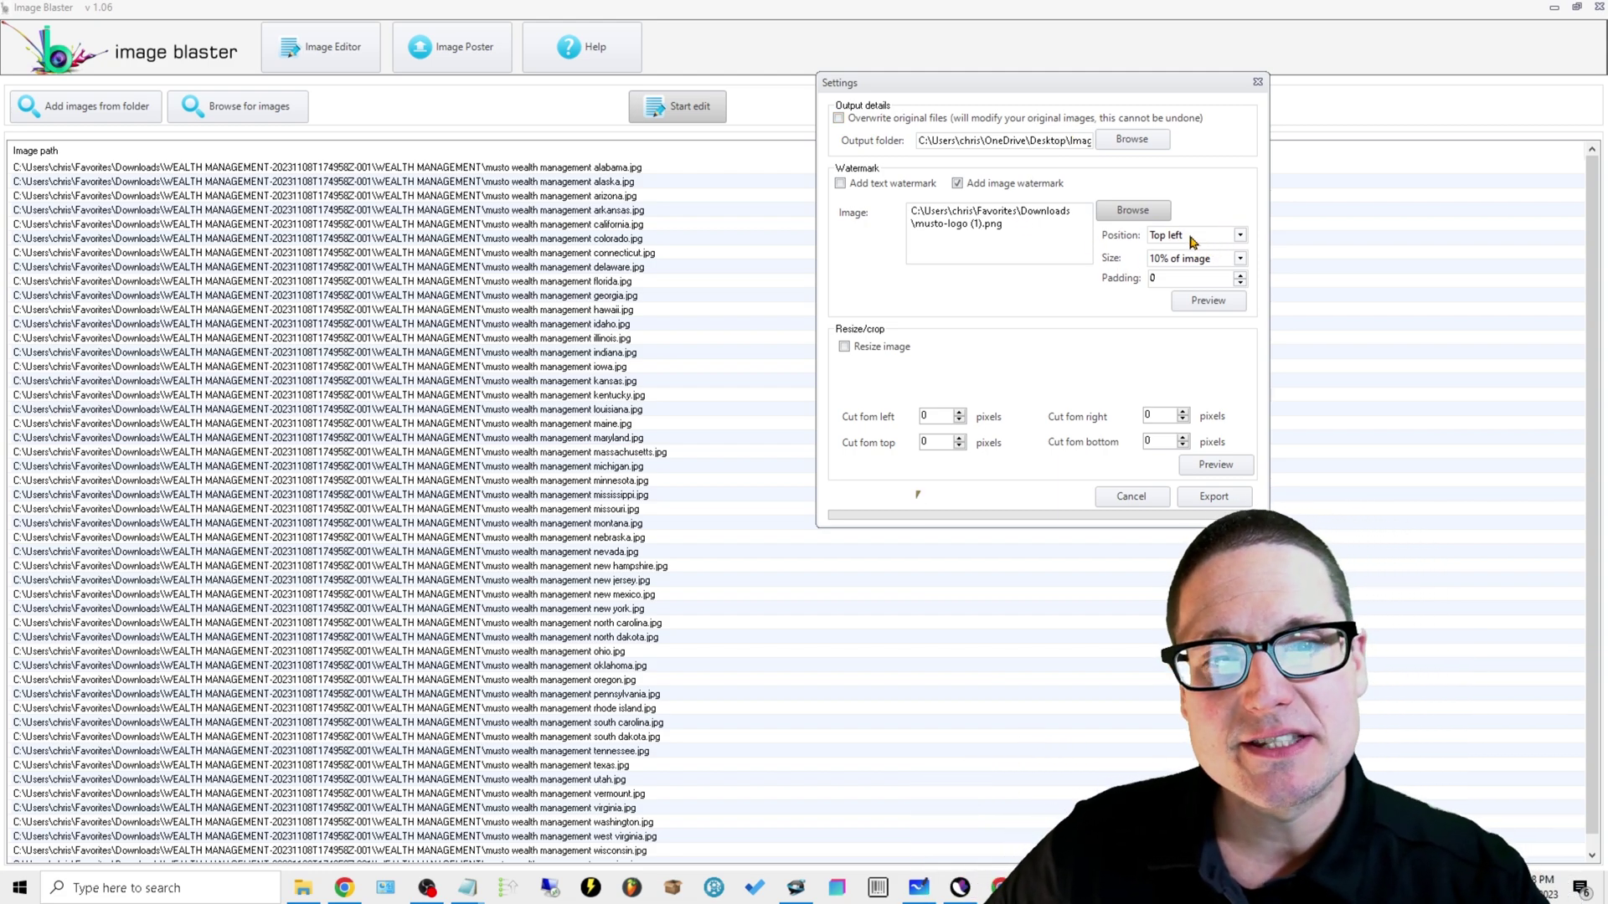
- Set the watermark position to Bottom left and preview it on the sample capitol image
{"action": "left_click", "coordinate": [1240, 236]}
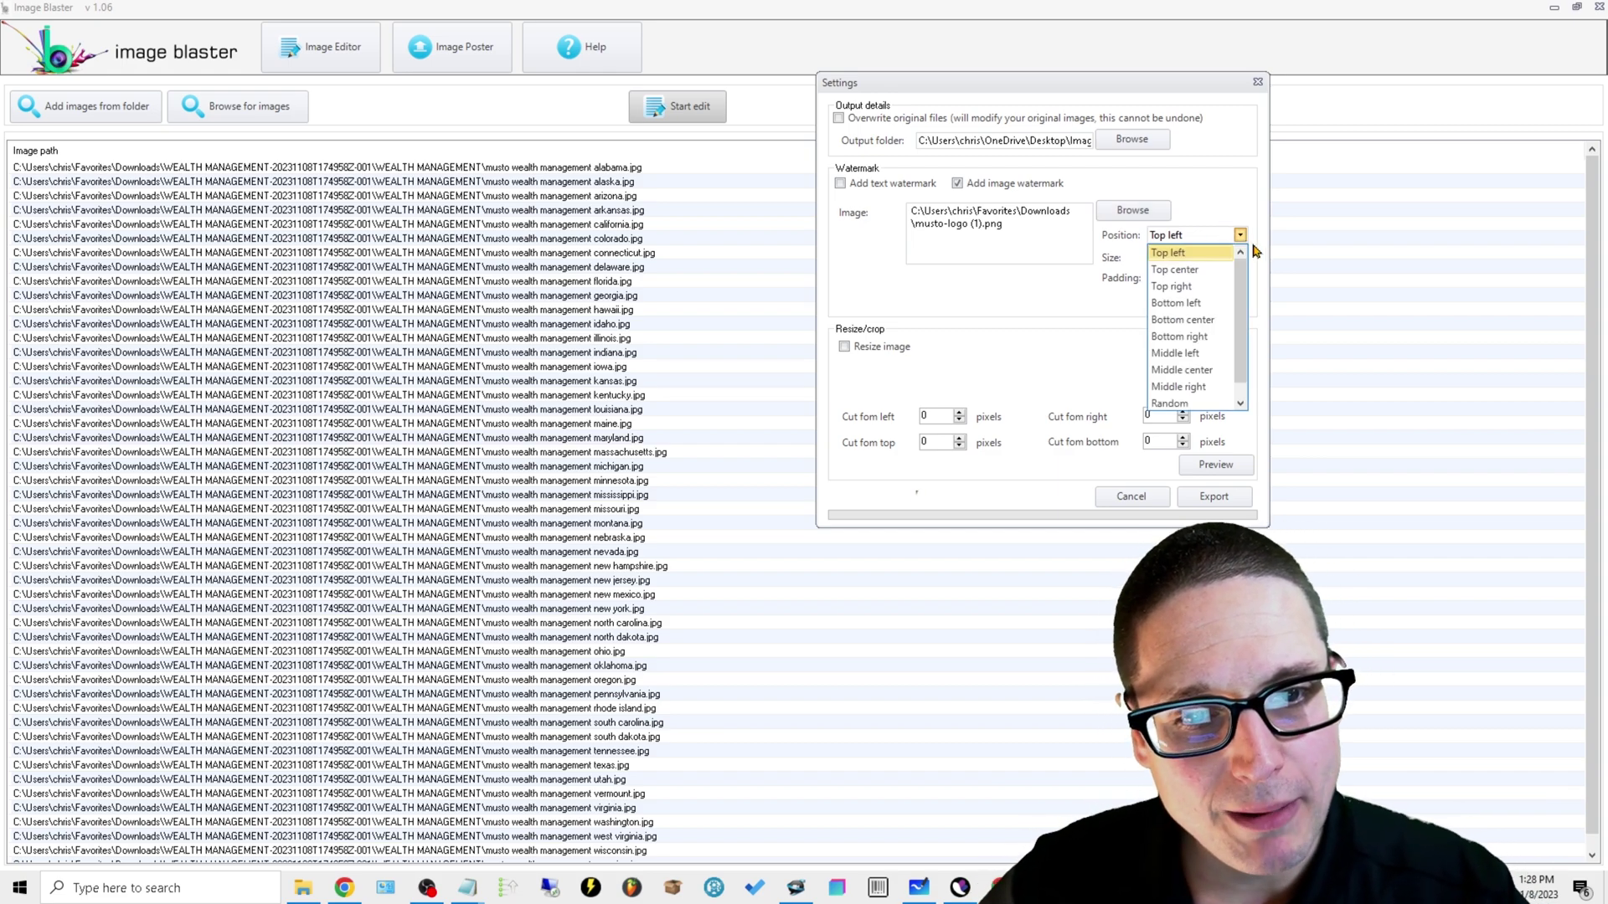
{"action": "left_click", "coordinate": [1212, 306]}
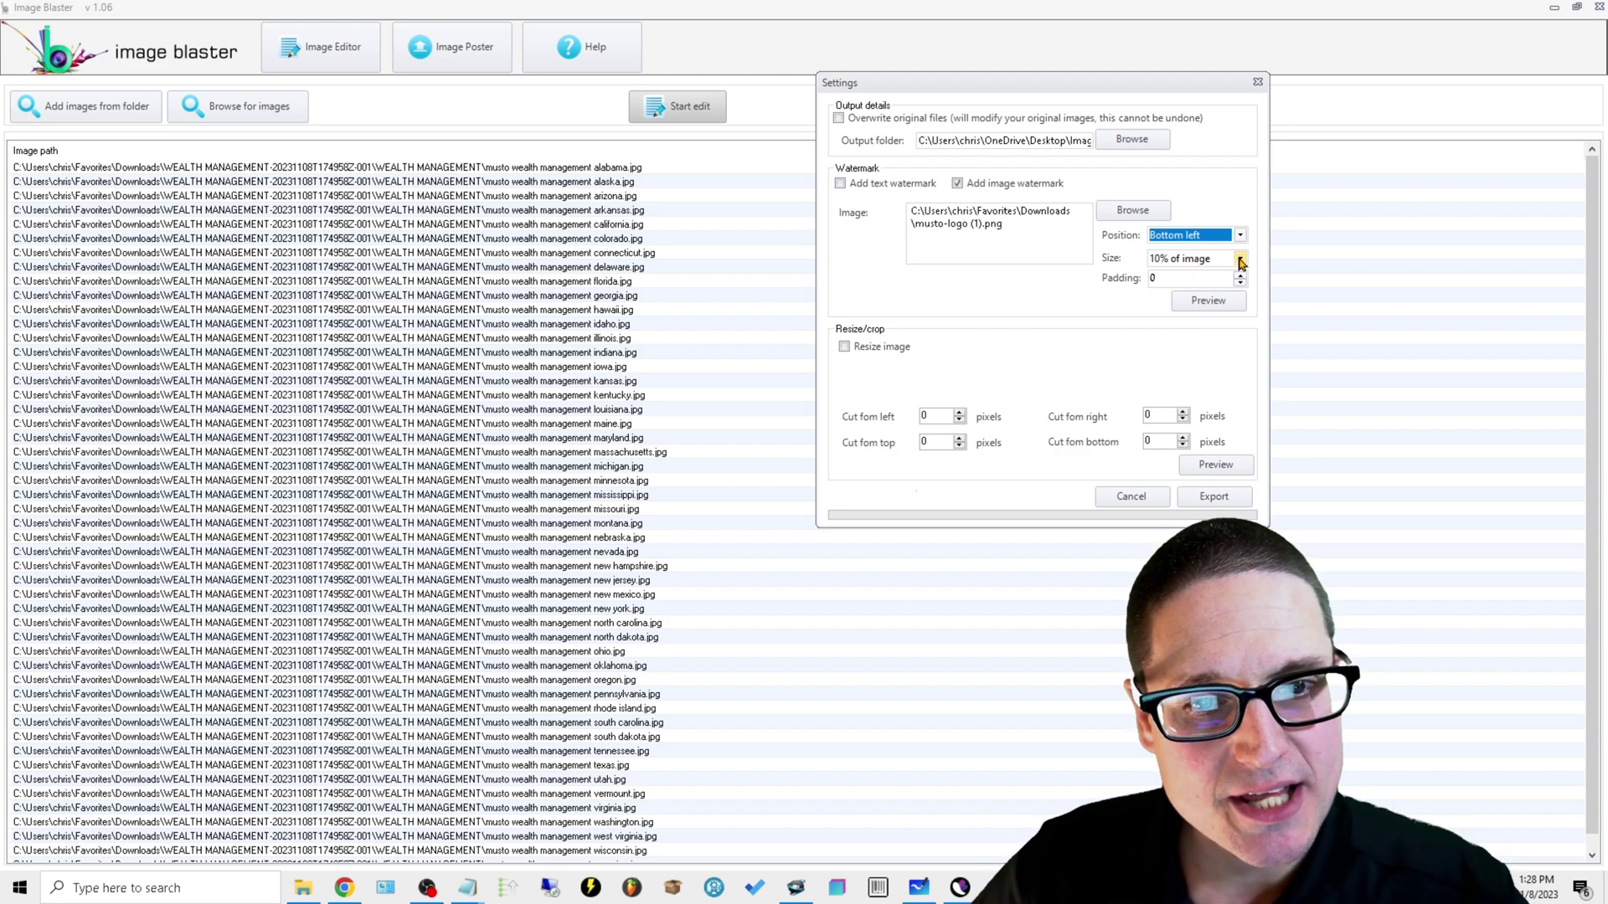
{"action": "left_click", "coordinate": [1211, 303]}
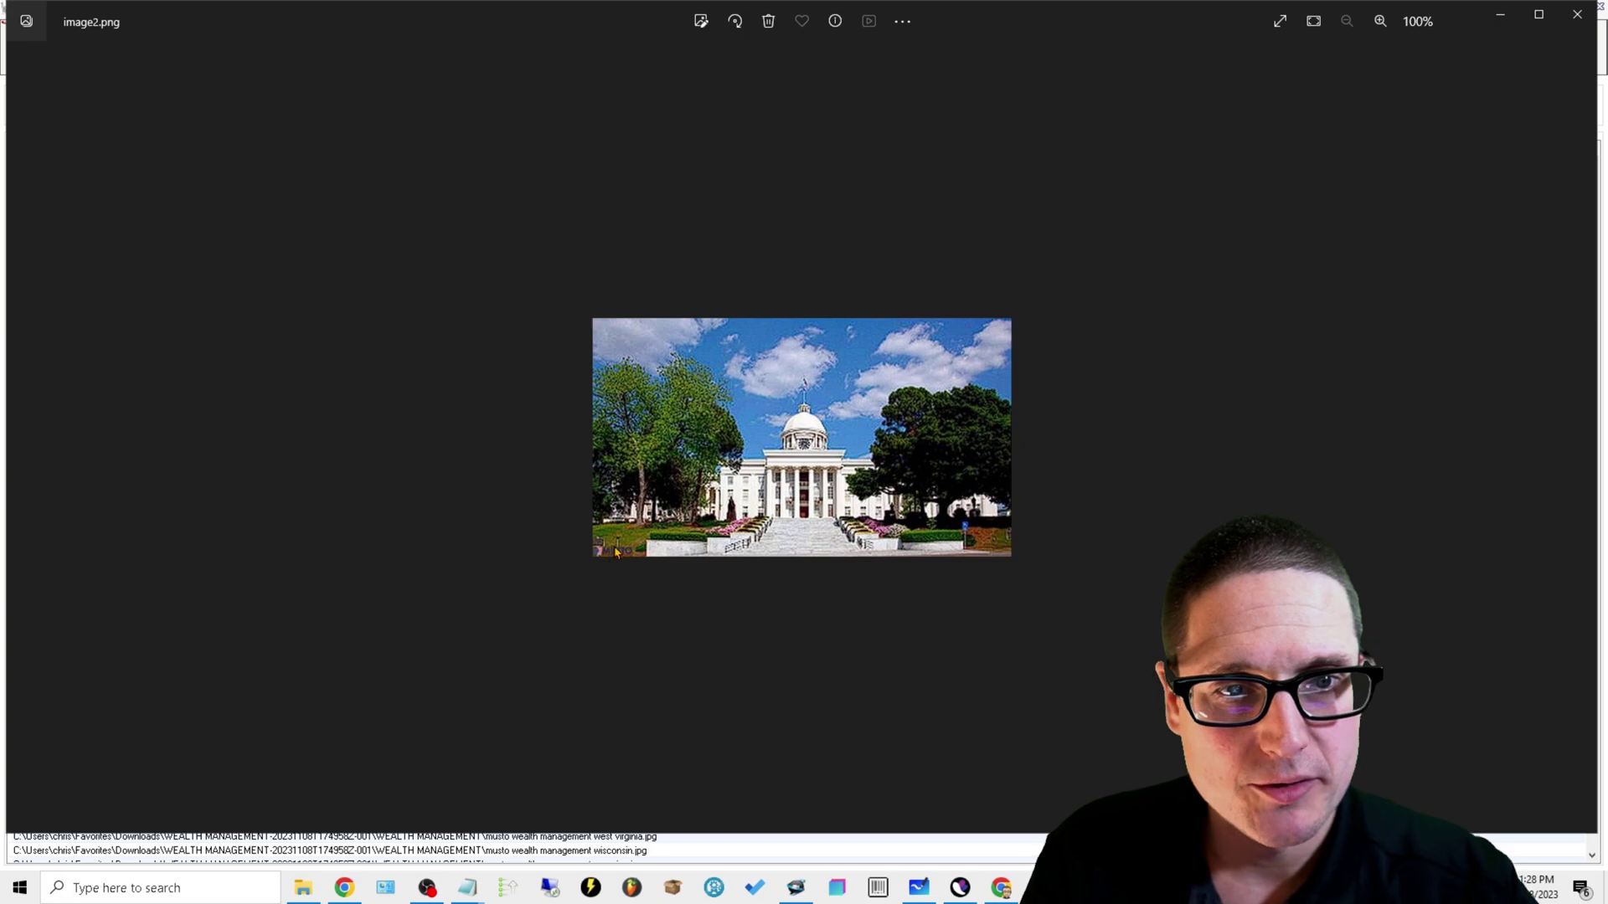
- Preview the watermark resized to 50% of the image
{"action": "left_click", "coordinate": [1577, 17]}
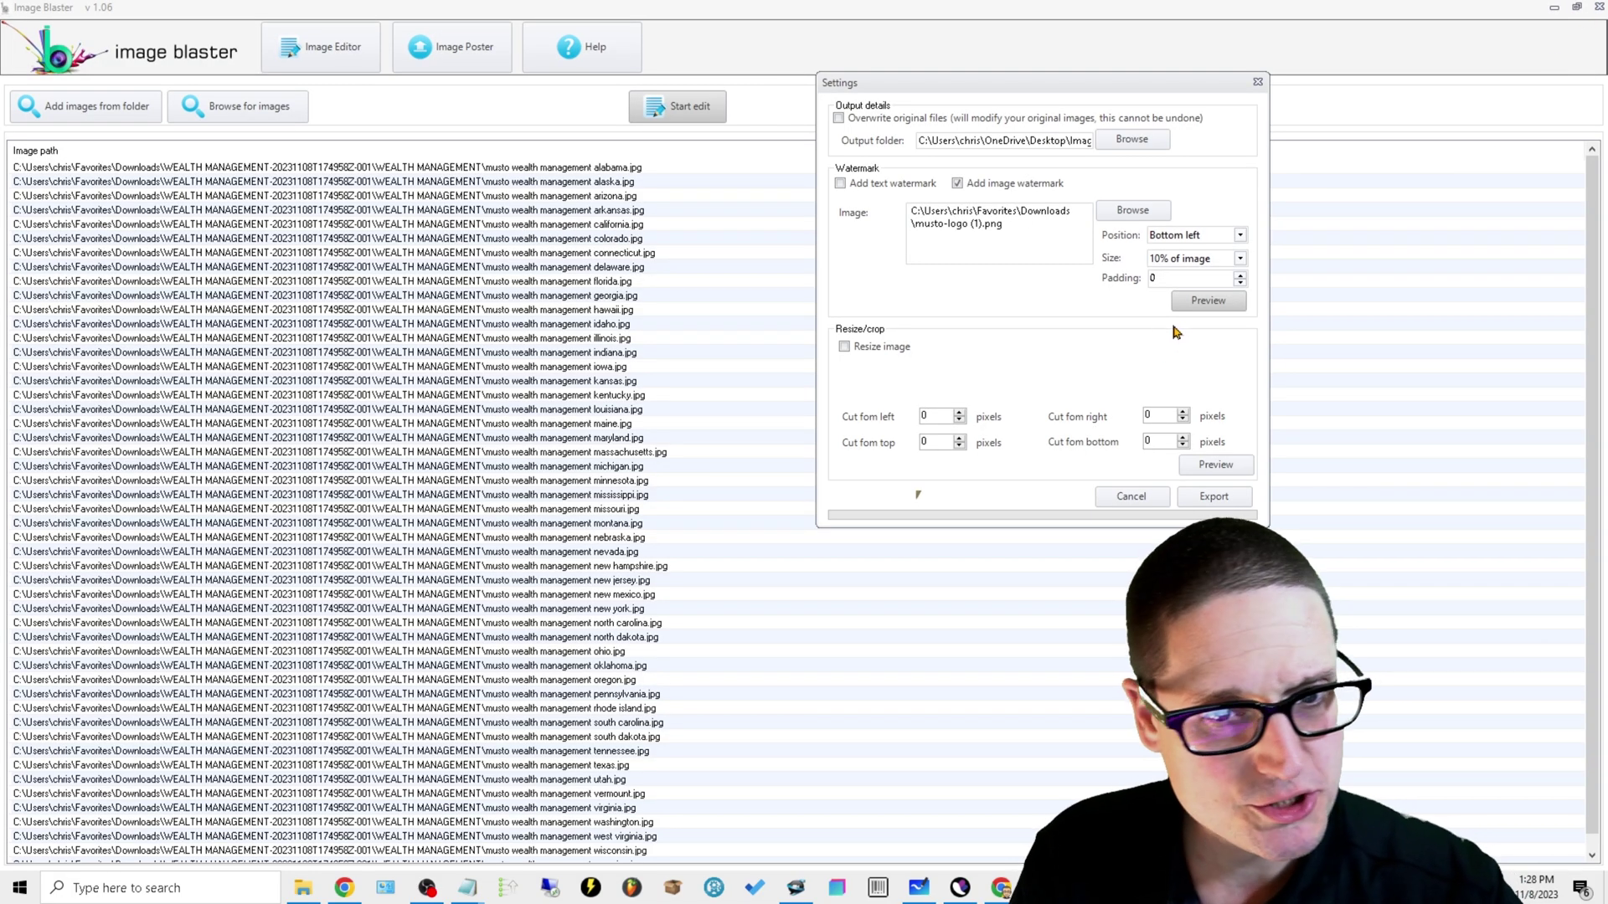
{"action": "left_click", "coordinate": [1248, 260]}
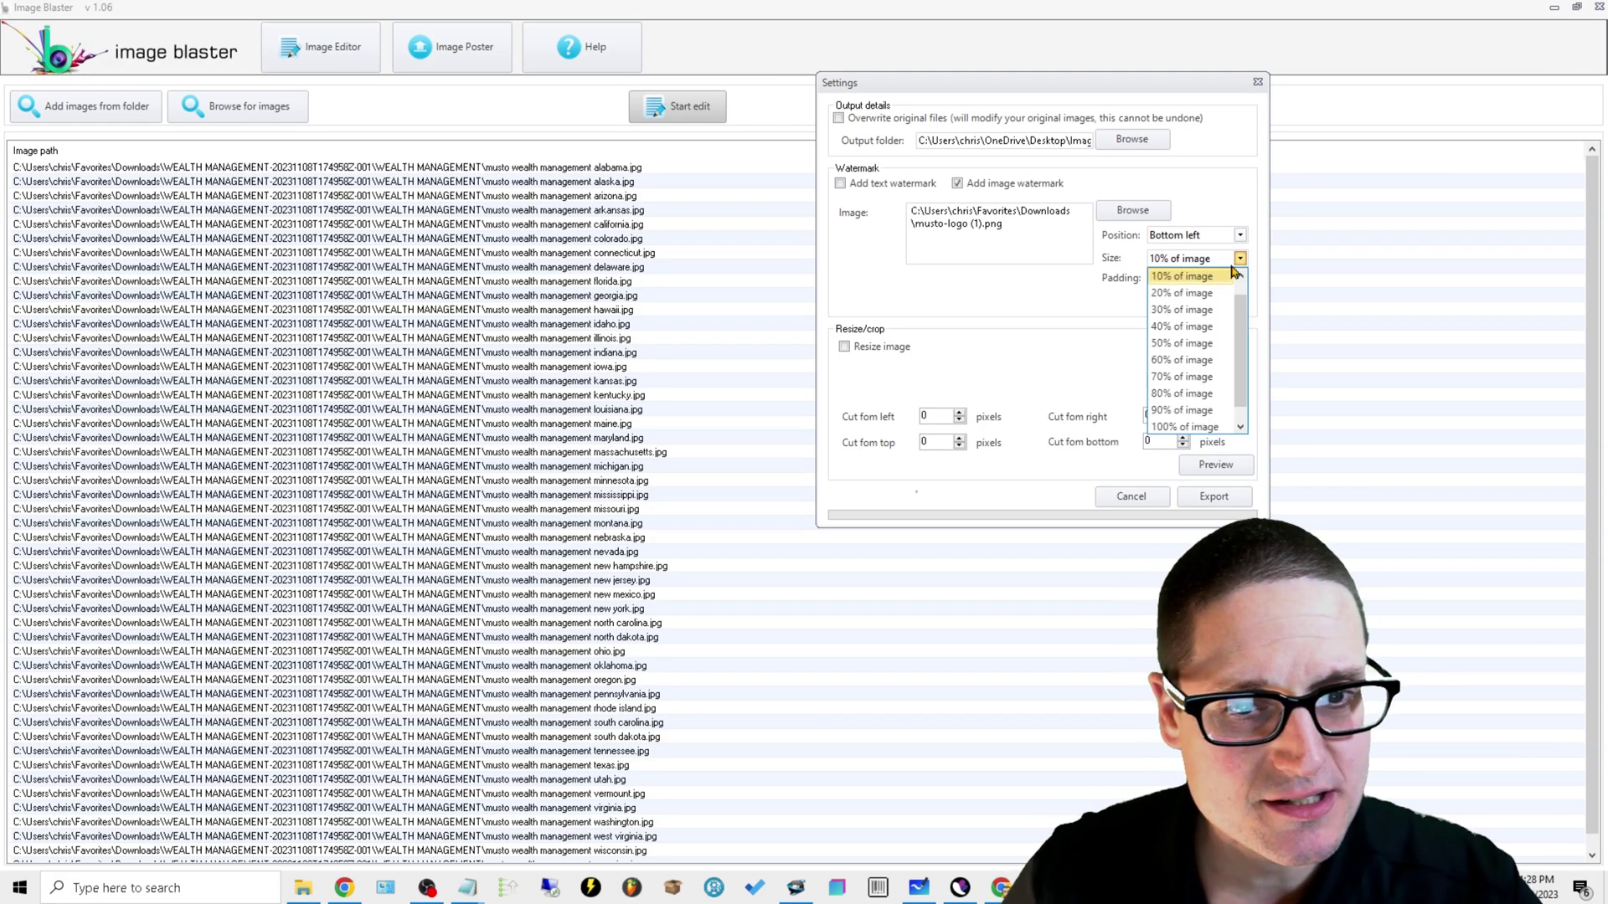
{"action": "left_click", "coordinate": [1193, 351]}
{"action": "left_click", "coordinate": [1236, 299]}
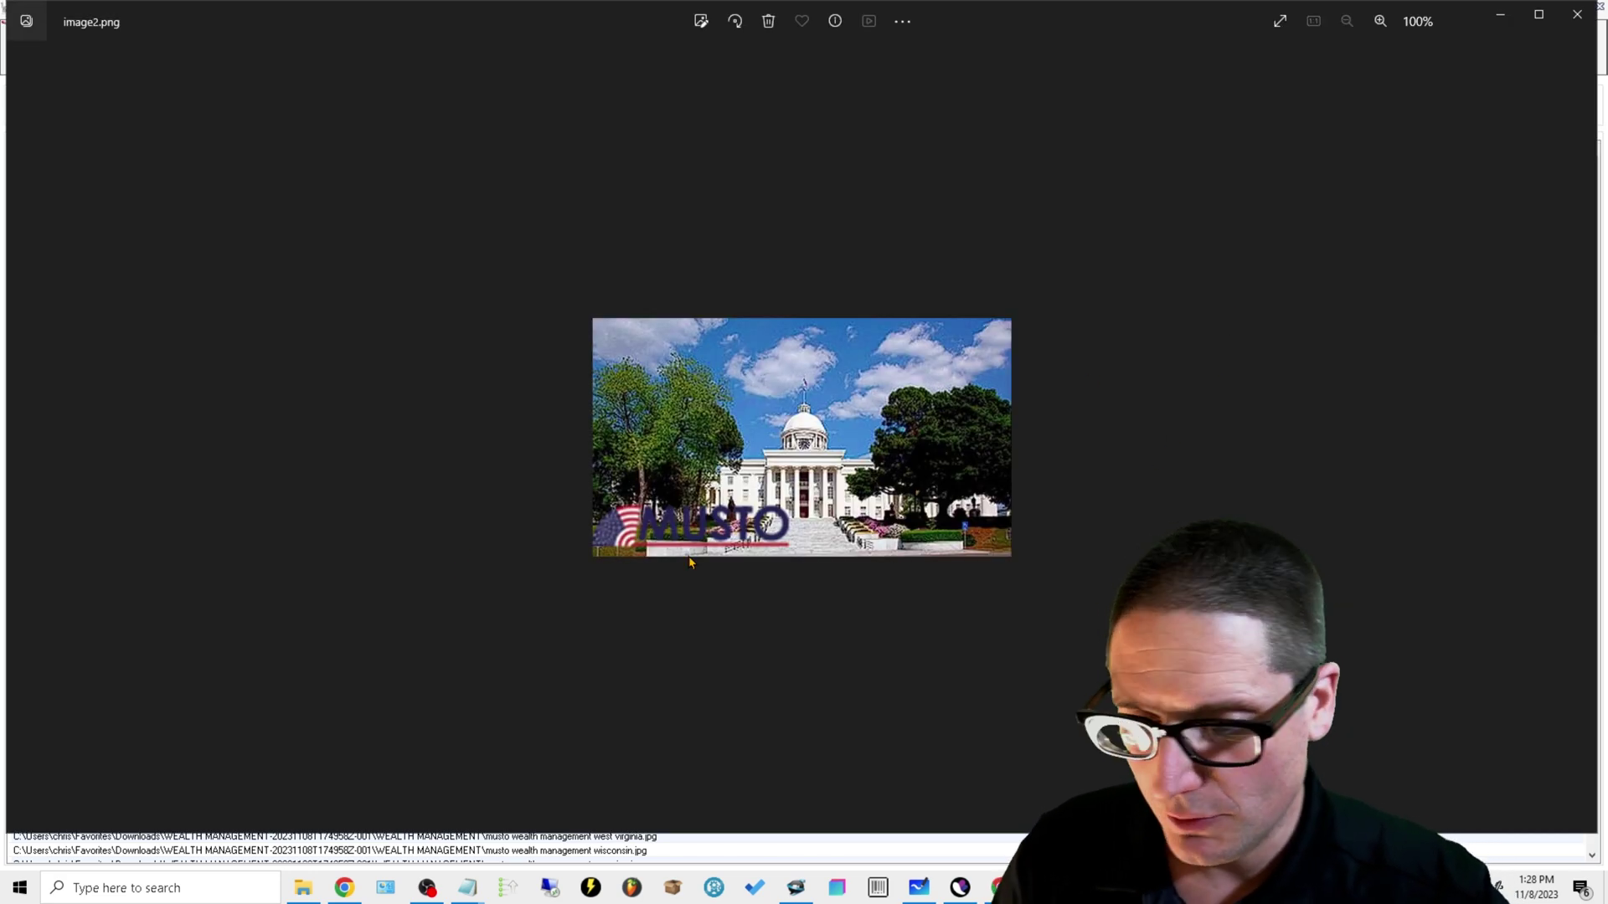
{"action": "left_click", "coordinate": [1578, 16]}
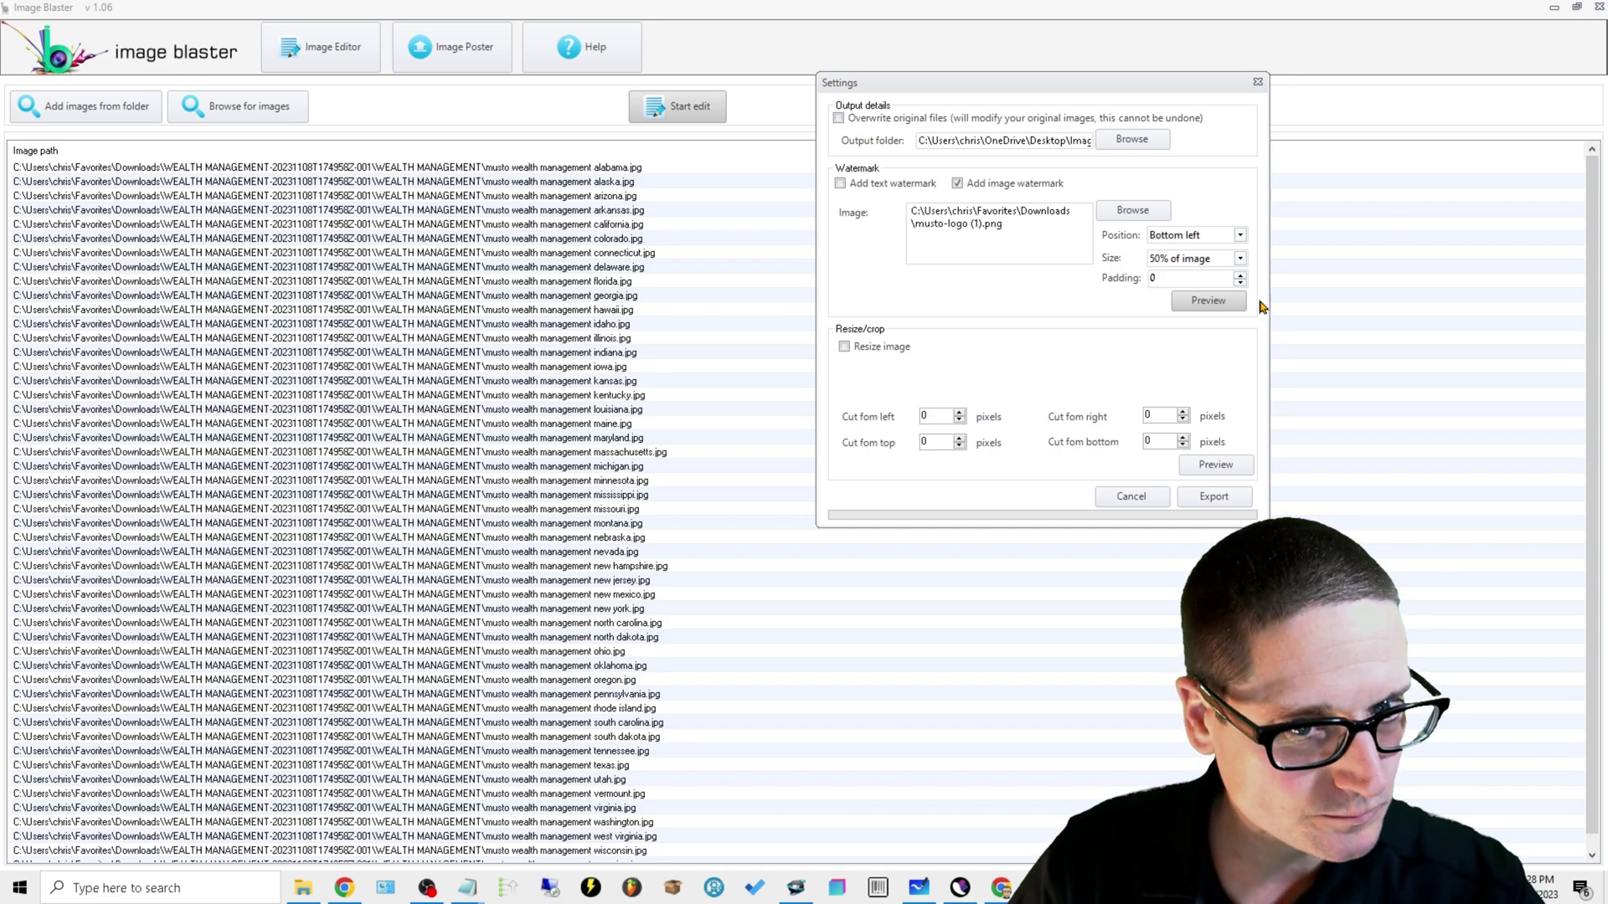
- Set the watermark size back to 10% of image
{"action": "left_click", "coordinate": [1242, 261]}
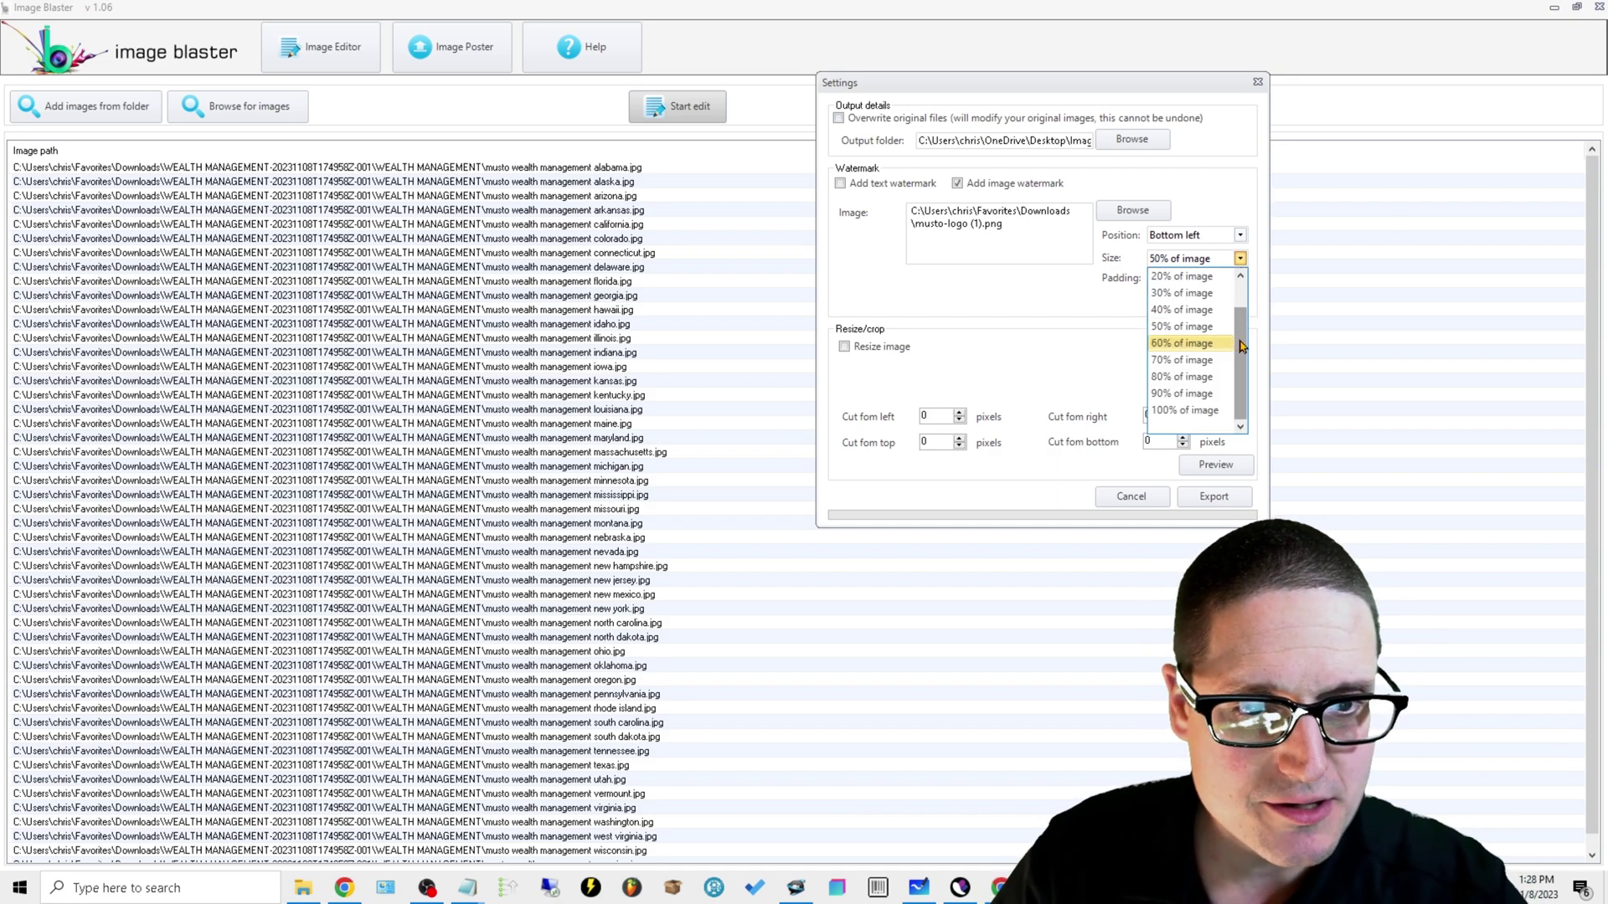
{"action": "scroll", "coordinate": [1241, 346], "scroll_direction": "up", "scroll_amount": 1}
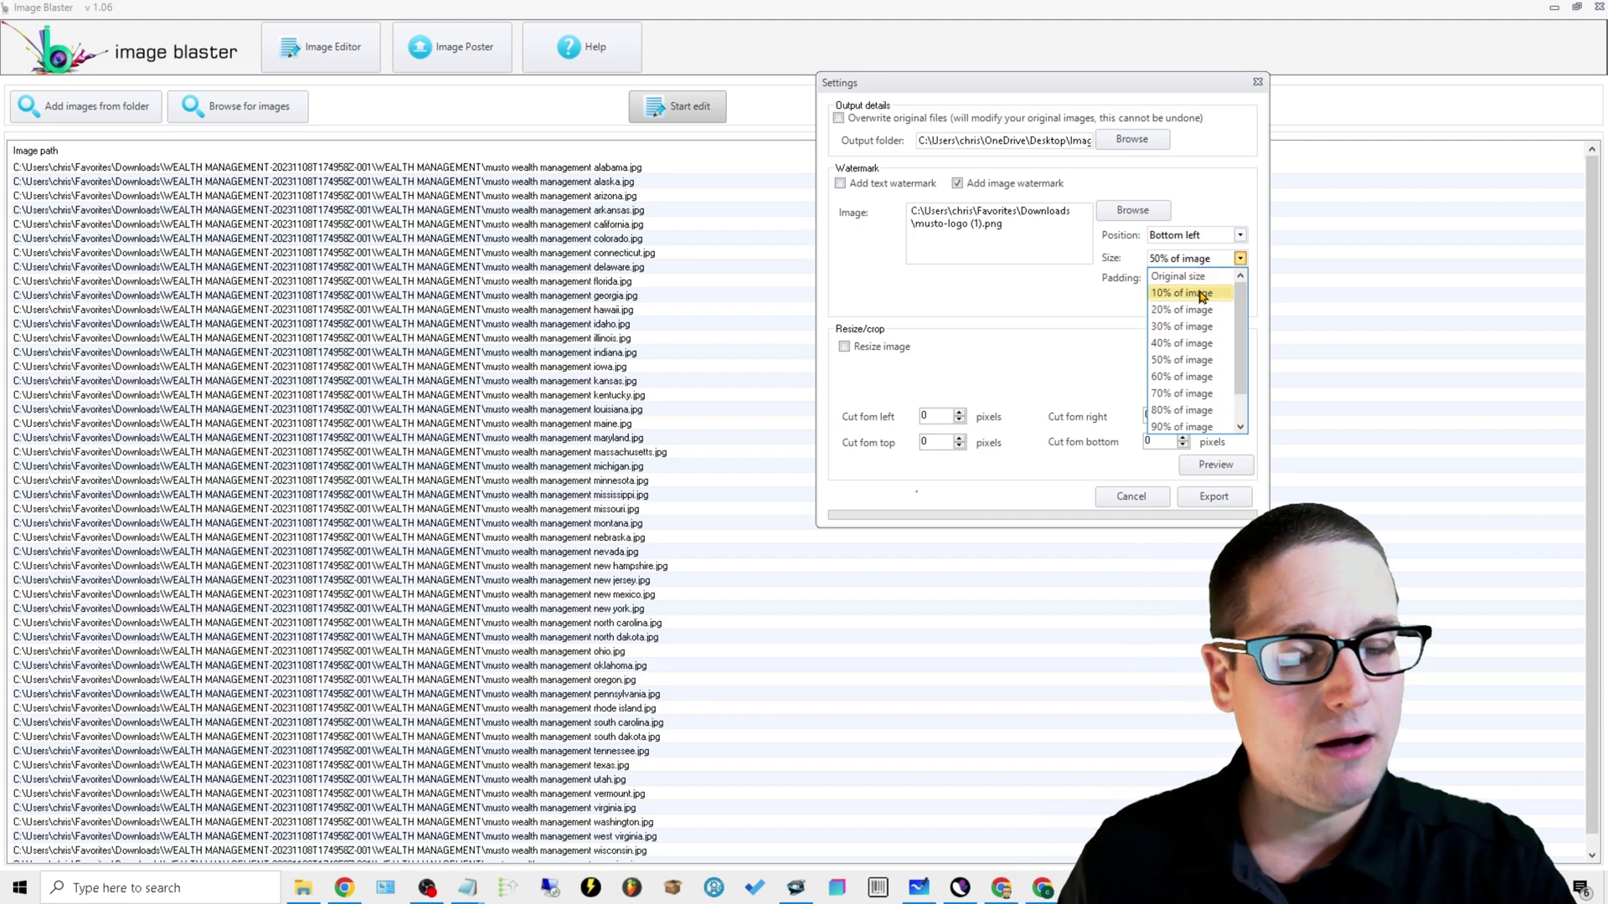
{"action": "left_click", "coordinate": [1178, 295]}
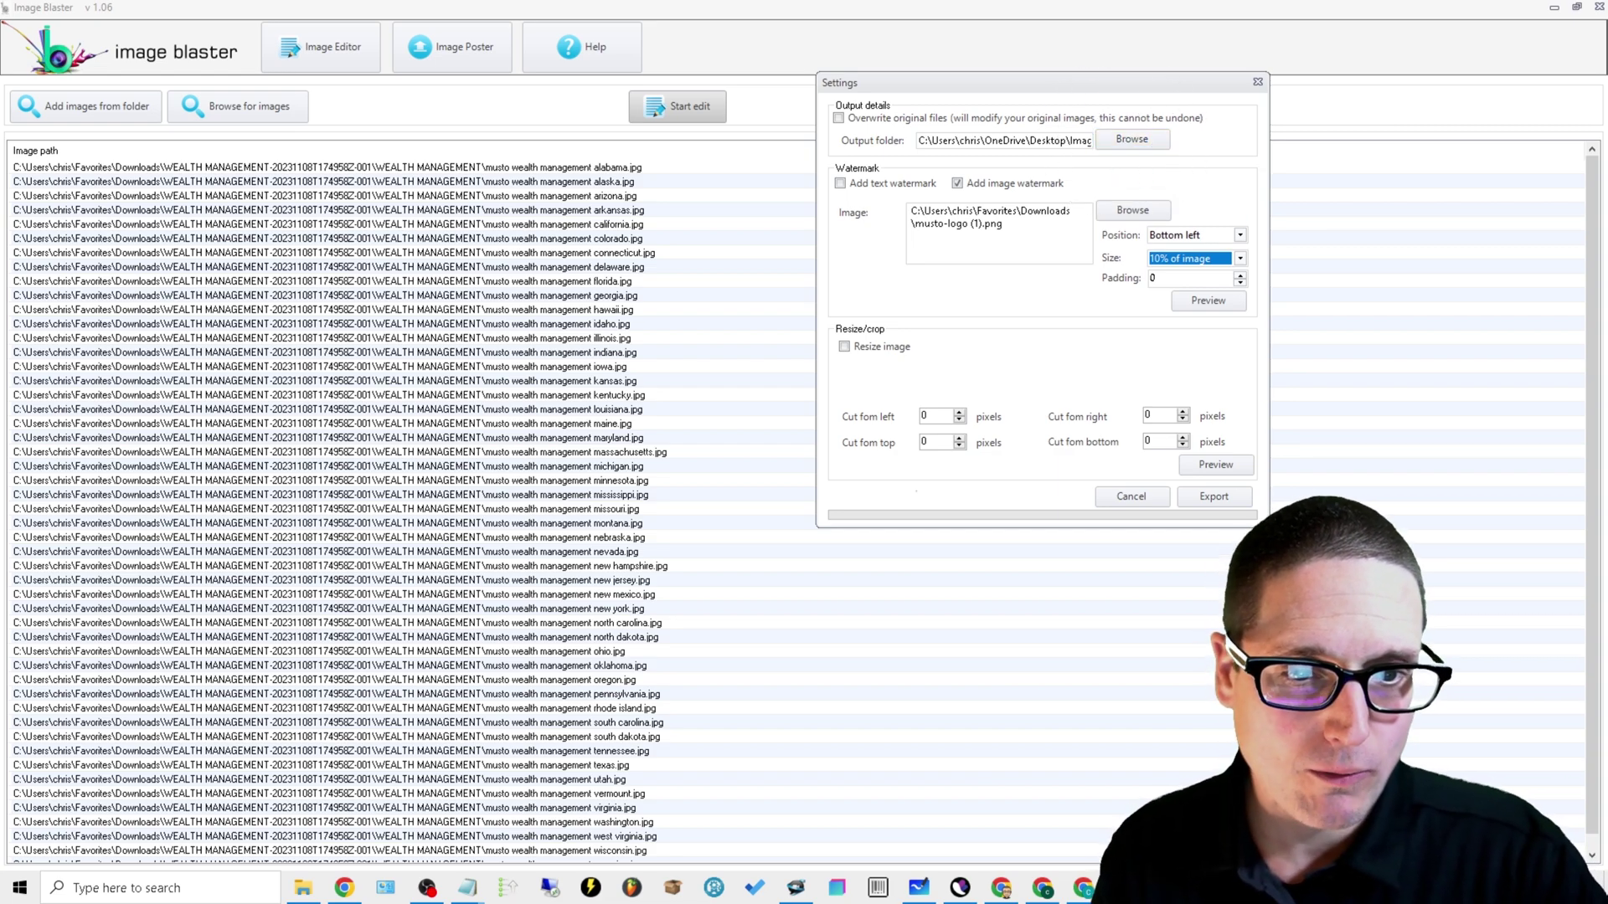
- Check the final bottom-left logo preview, export all images, and acknowledge the success message
{"action": "left_click", "coordinate": [1206, 464]}
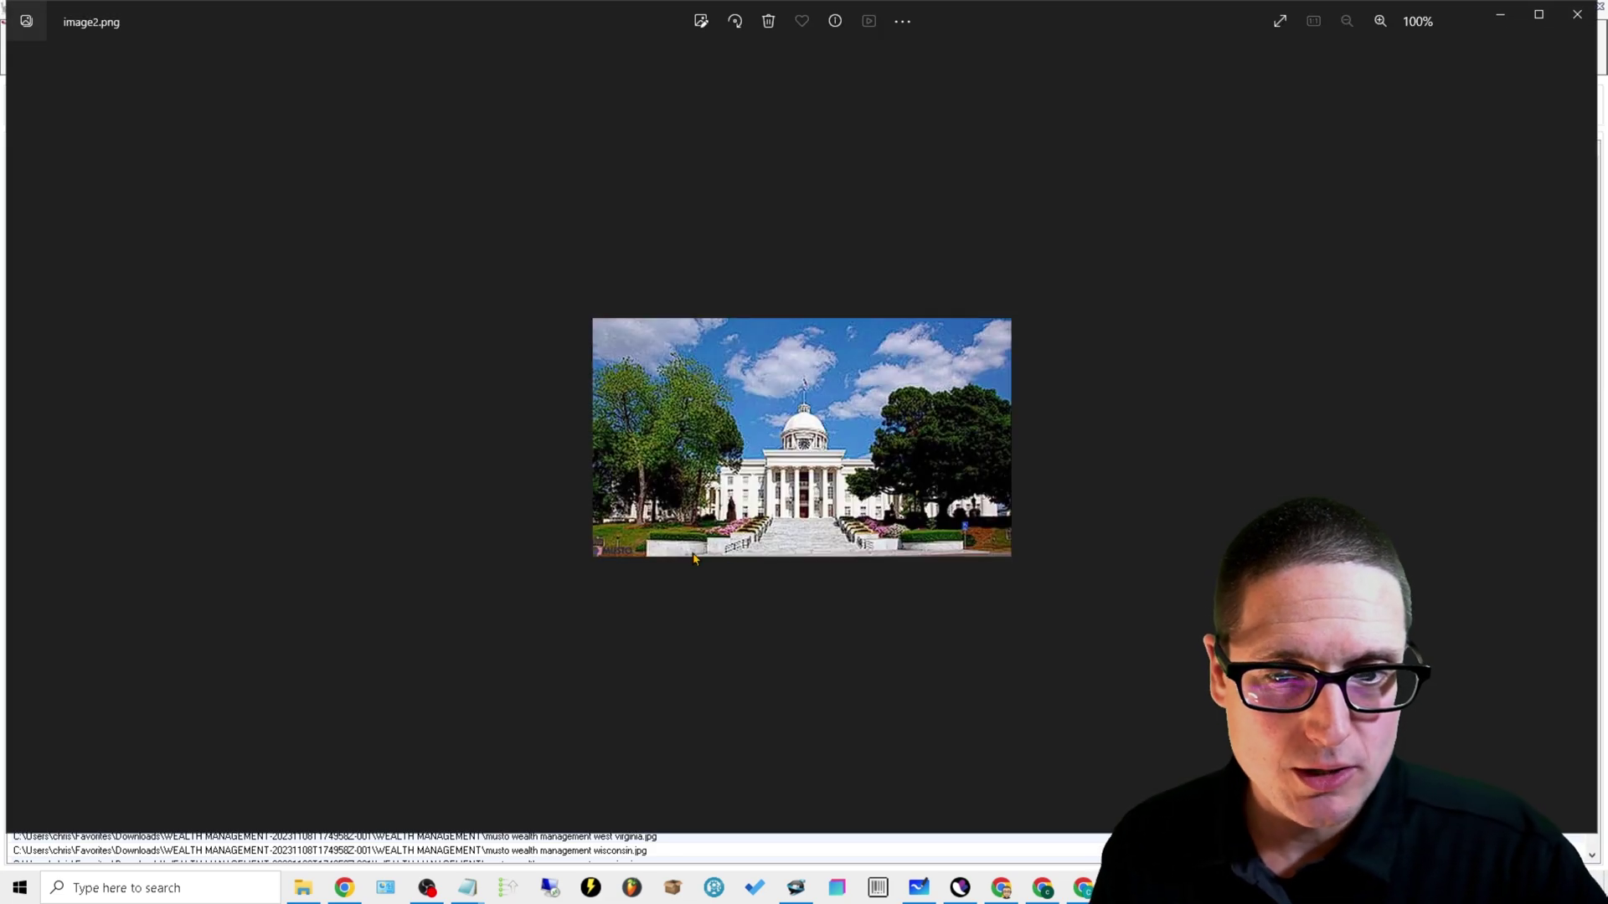
{"action": "left_click", "coordinate": [1576, 14]}
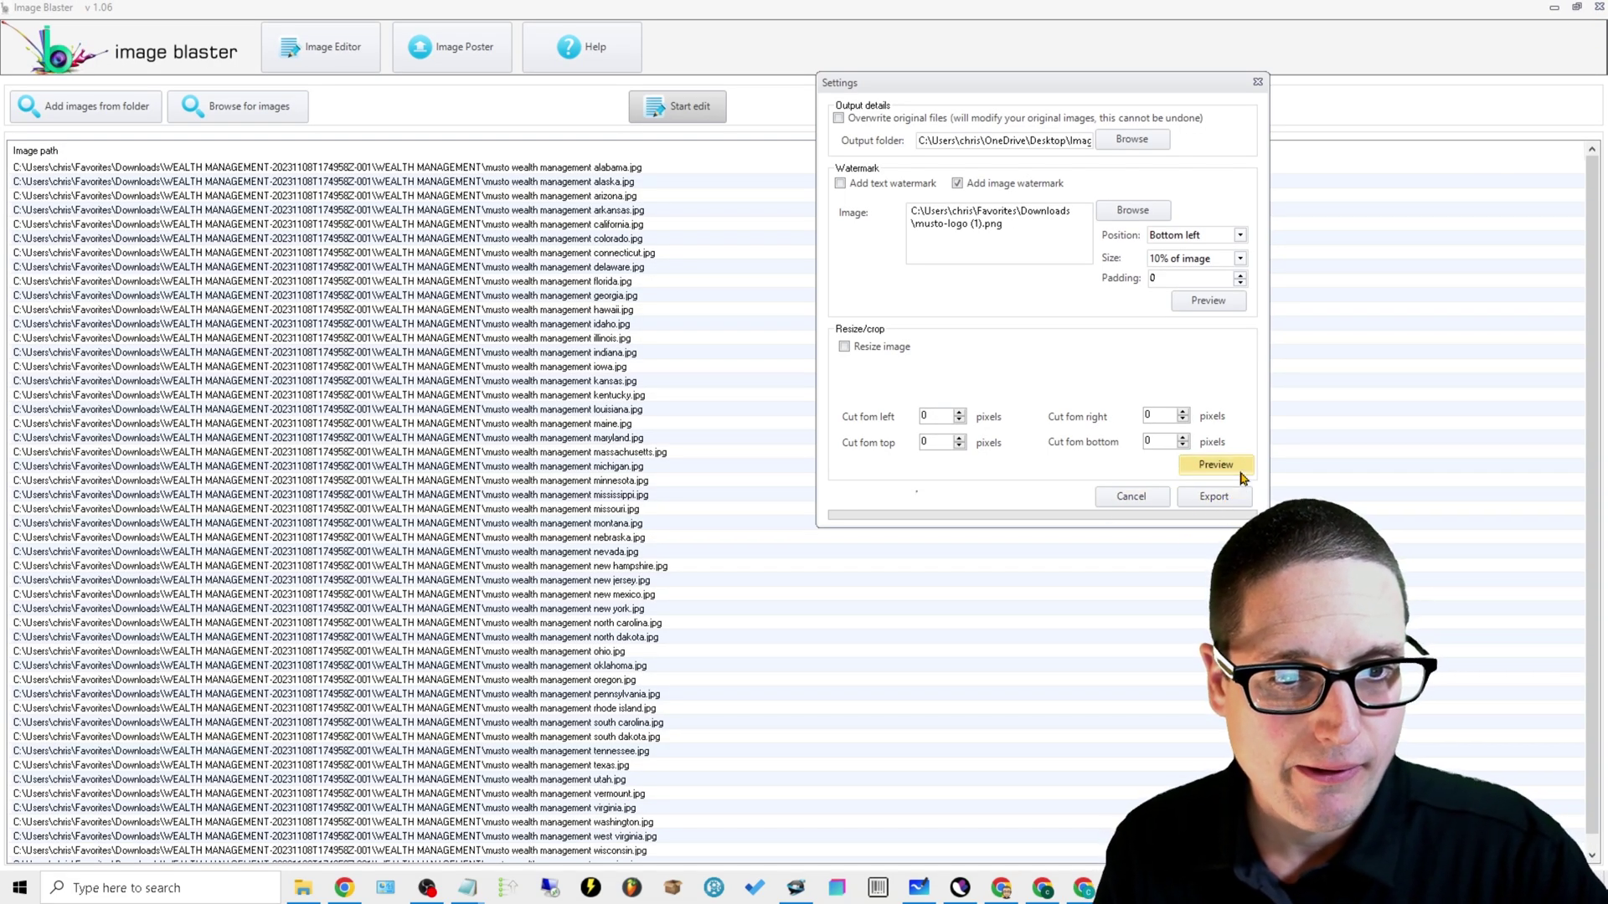
{"action": "left_click", "coordinate": [1224, 501]}
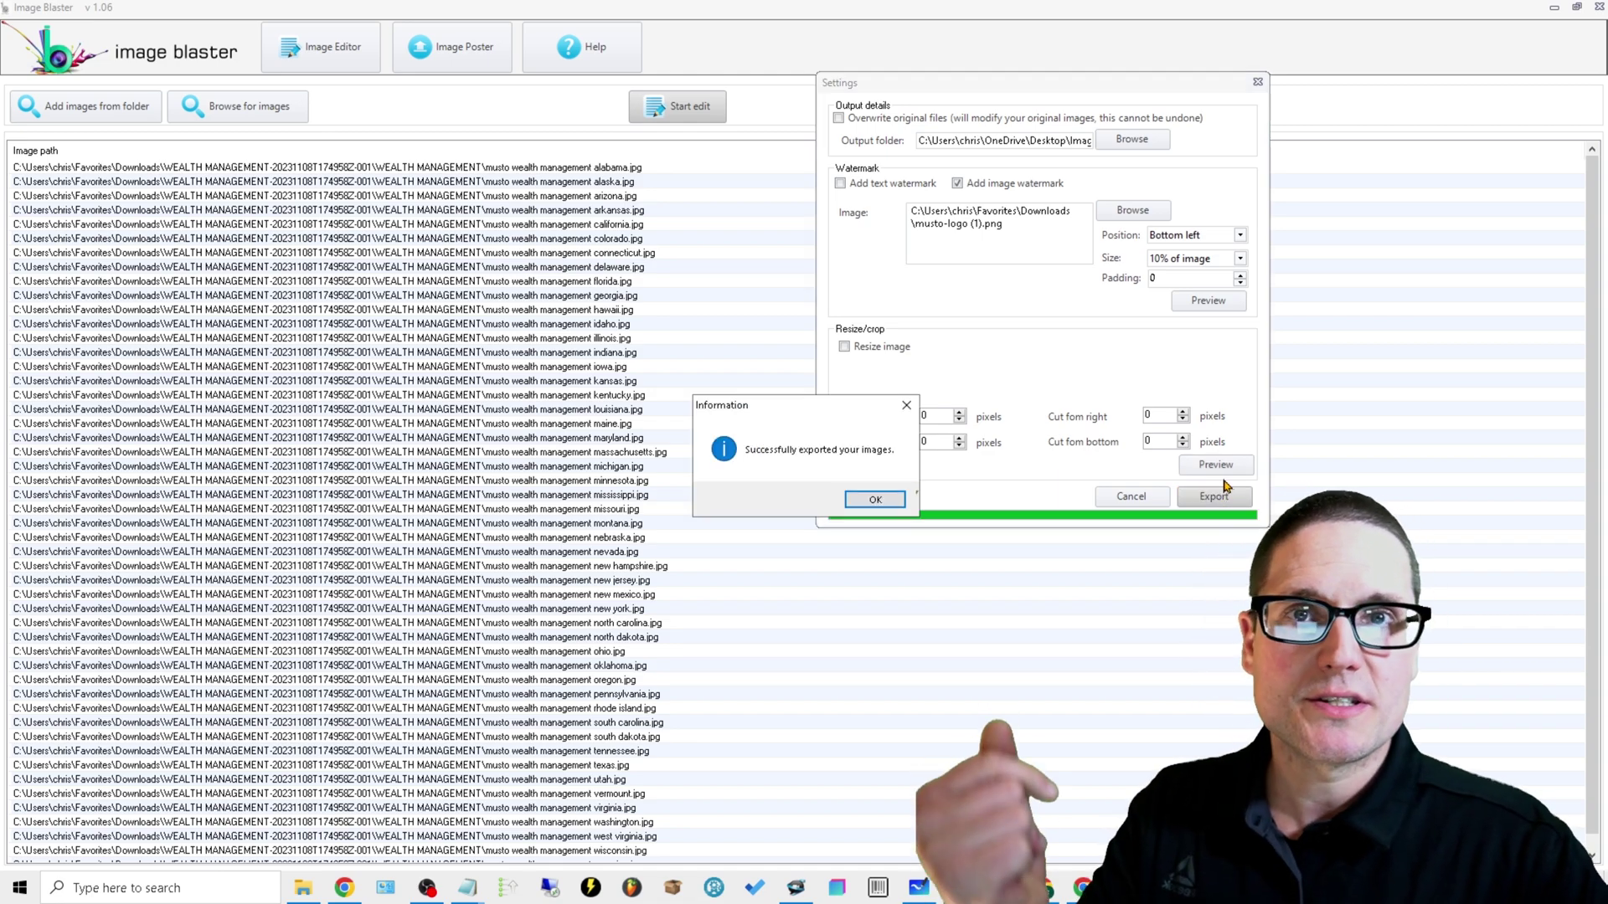
{"action": "left_click", "coordinate": [888, 503]}
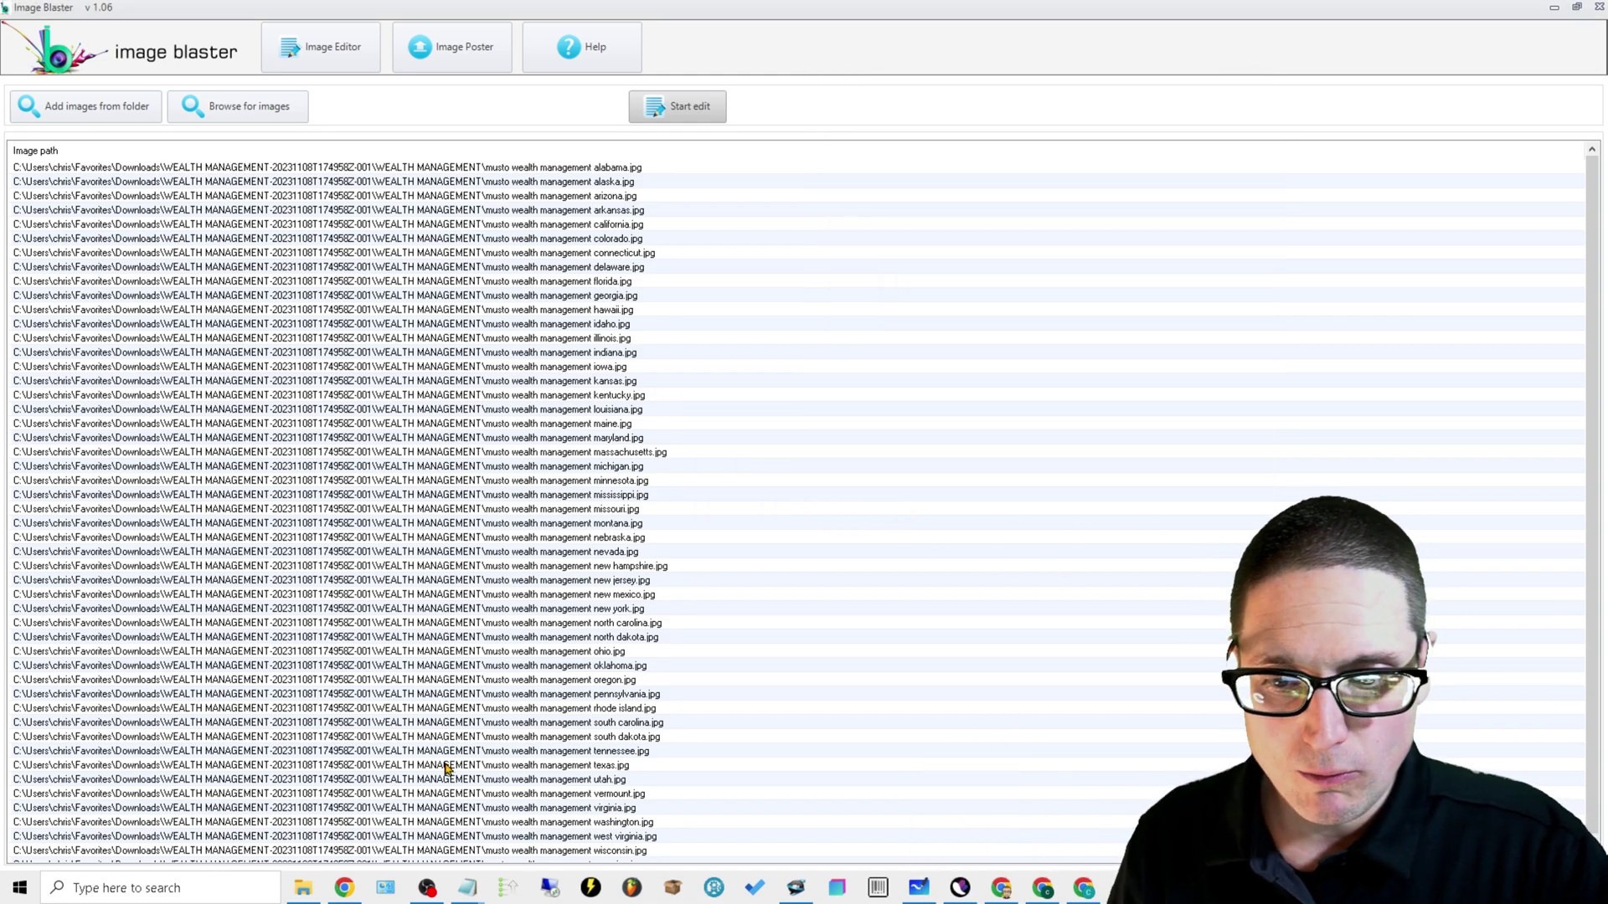
- In File Explorer, move from Downloads to the Desktop and open its Images folder
{"action": "left_click", "coordinate": [303, 889]}
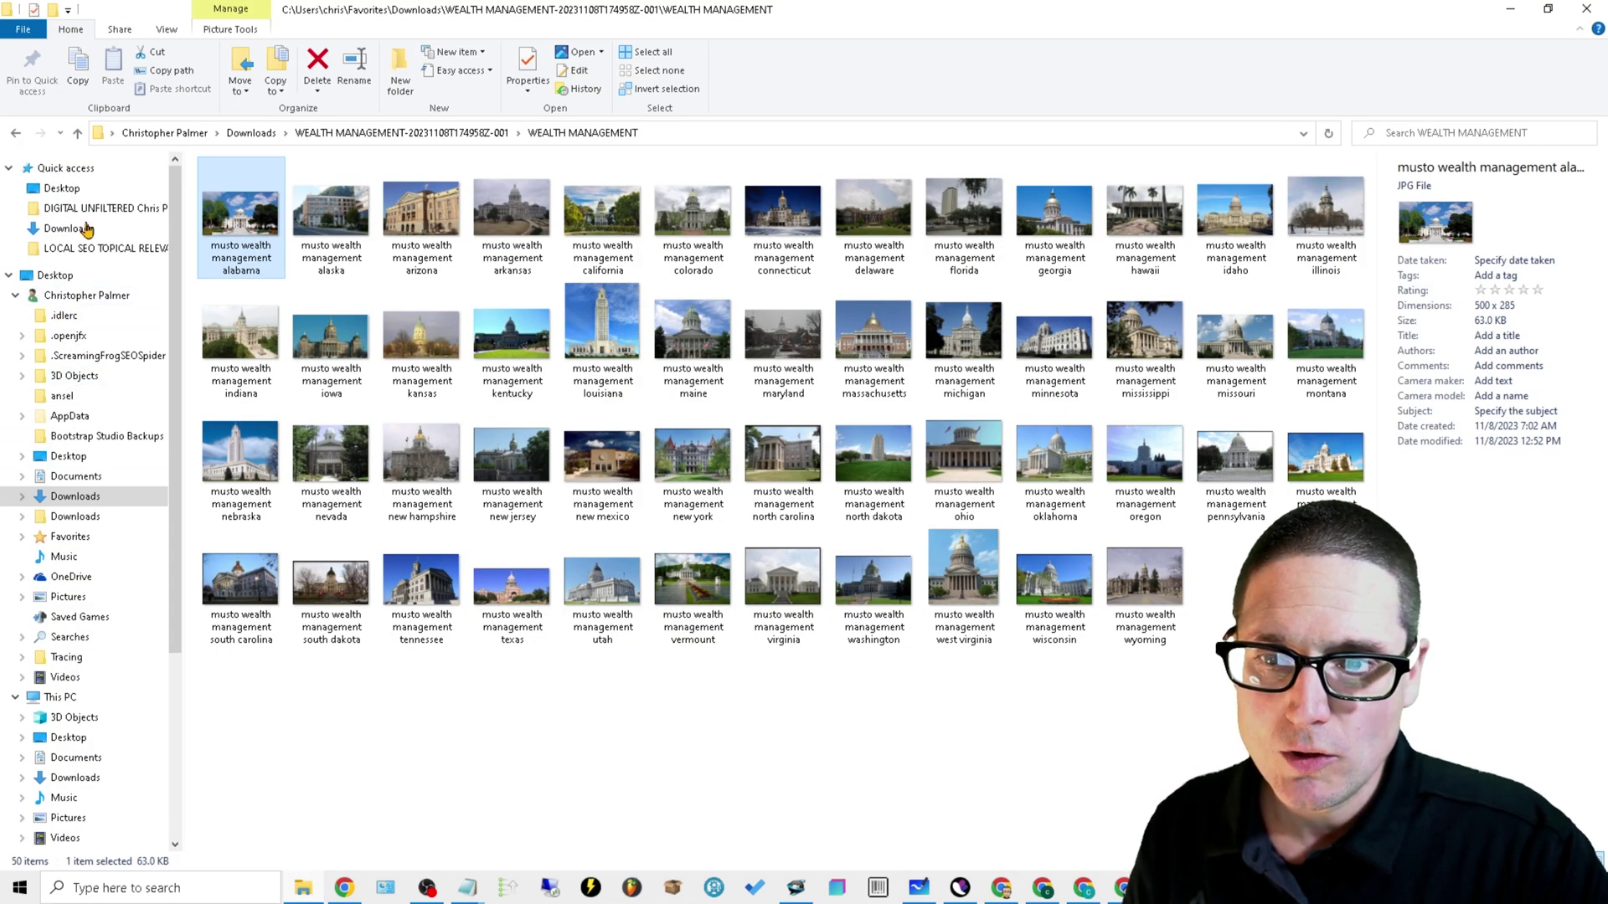
{"action": "left_click", "coordinate": [247, 134]}
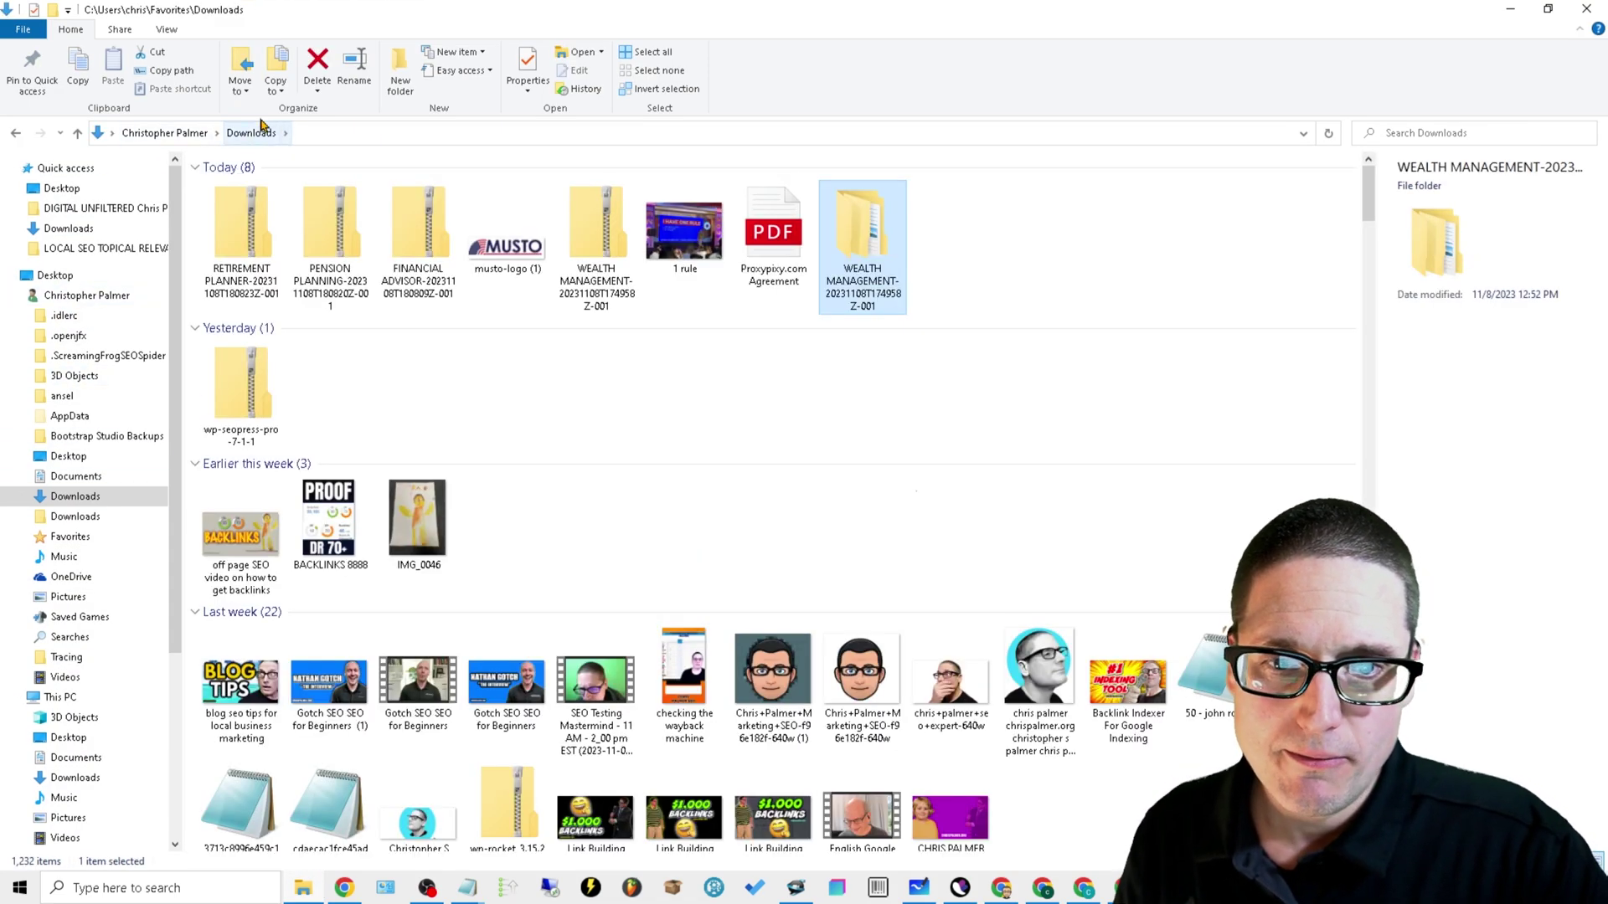
{"action": "left_click", "coordinate": [99, 497]}
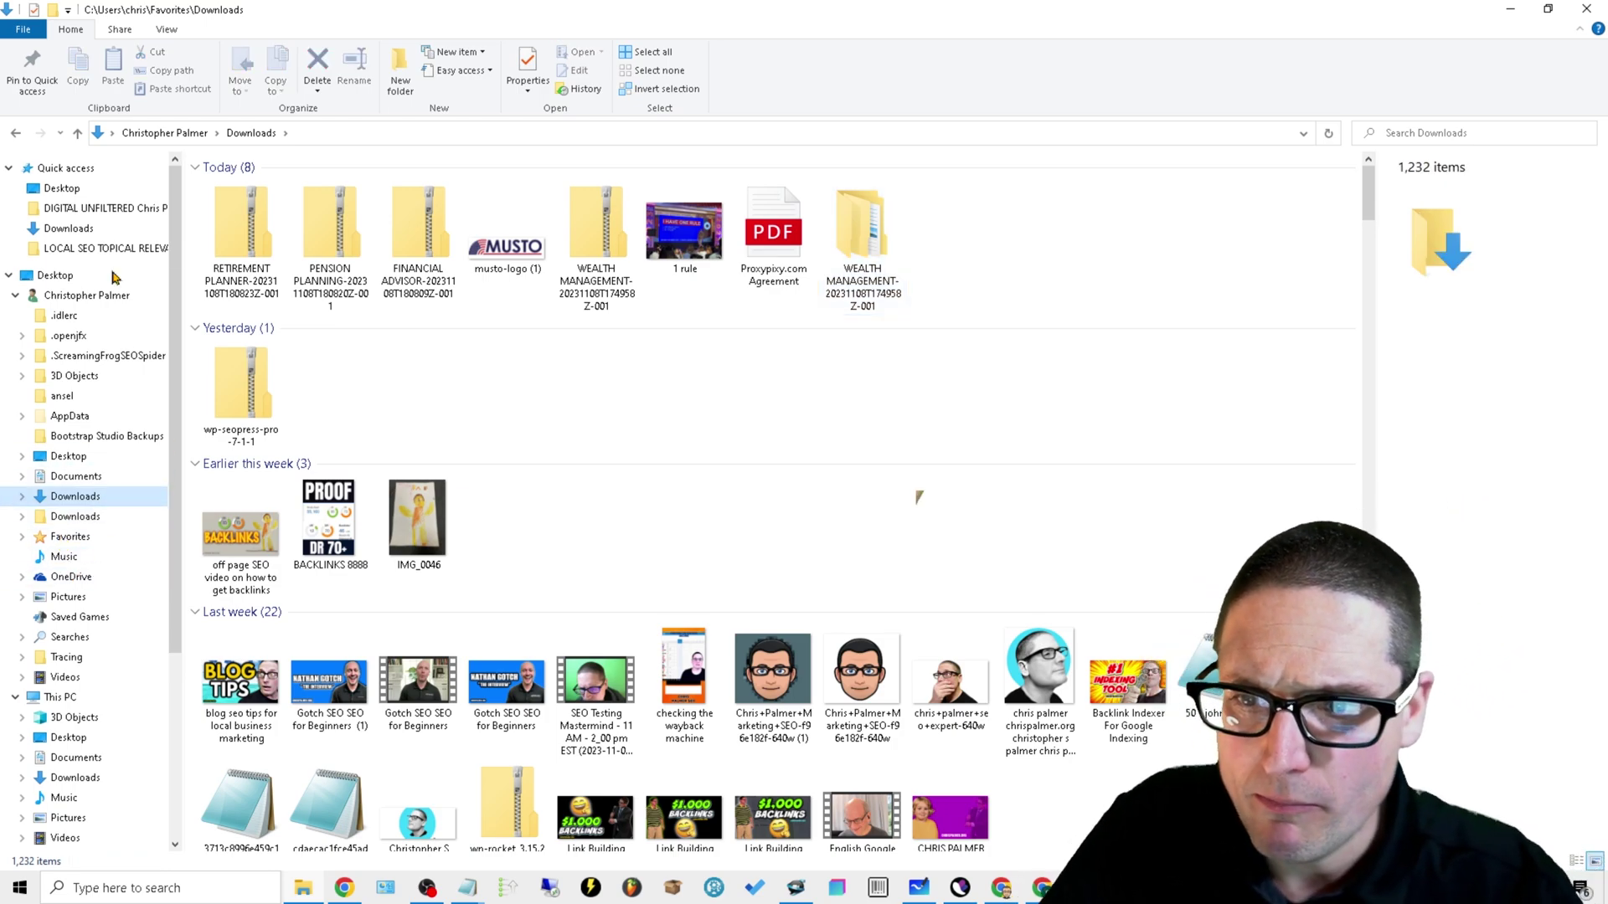
{"action": "left_click", "coordinate": [81, 195]}
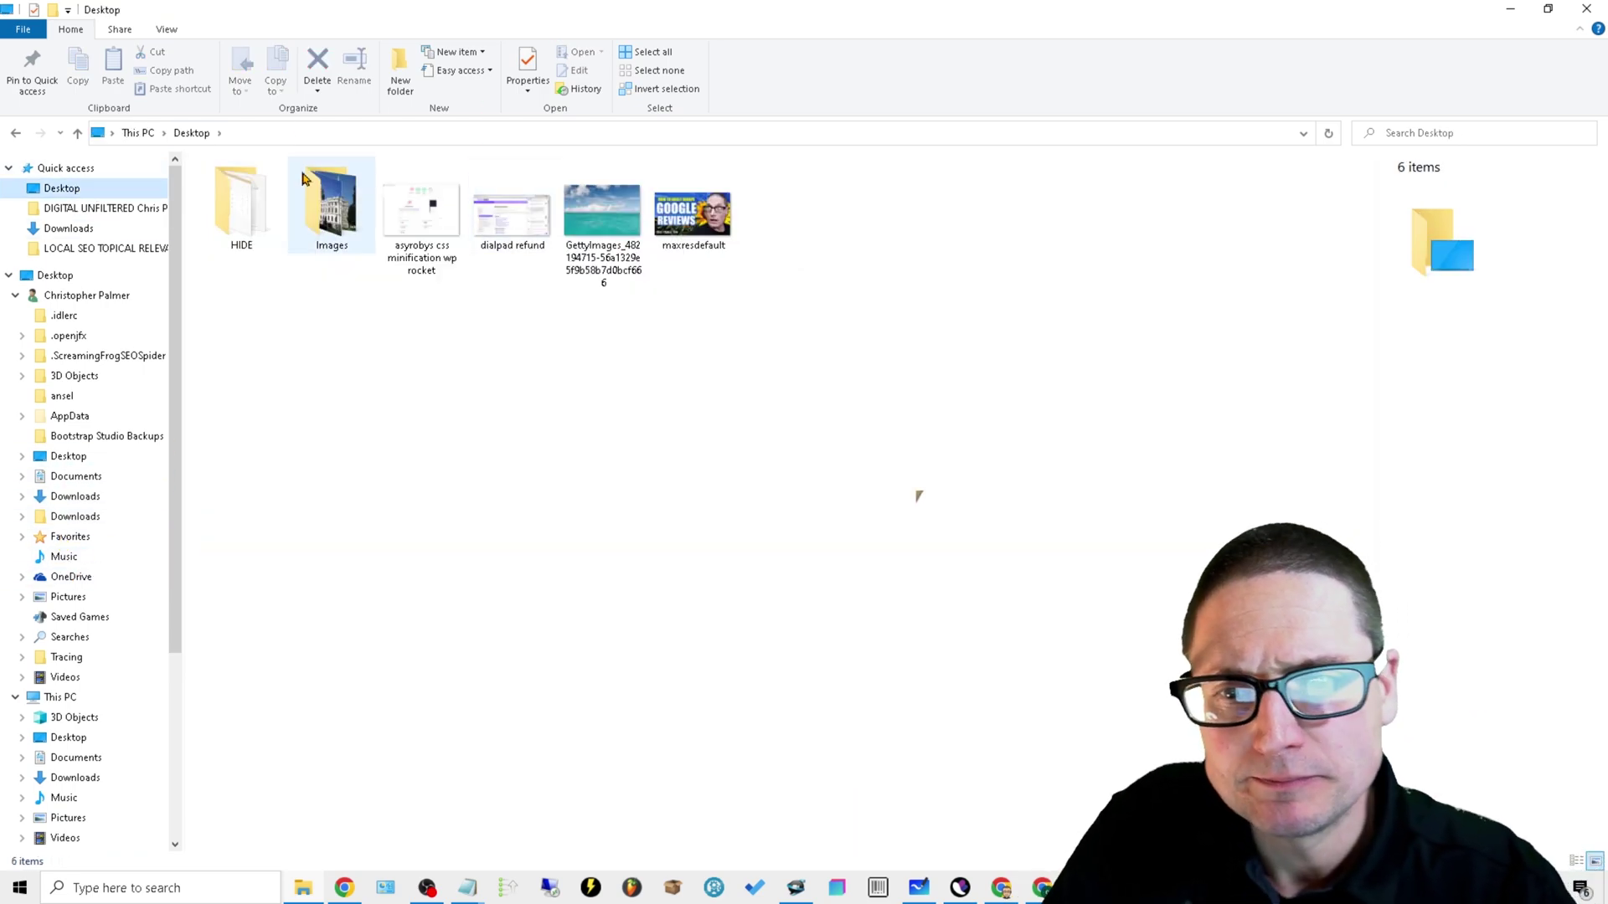
{"action": "double_click", "coordinate": [333, 199]}
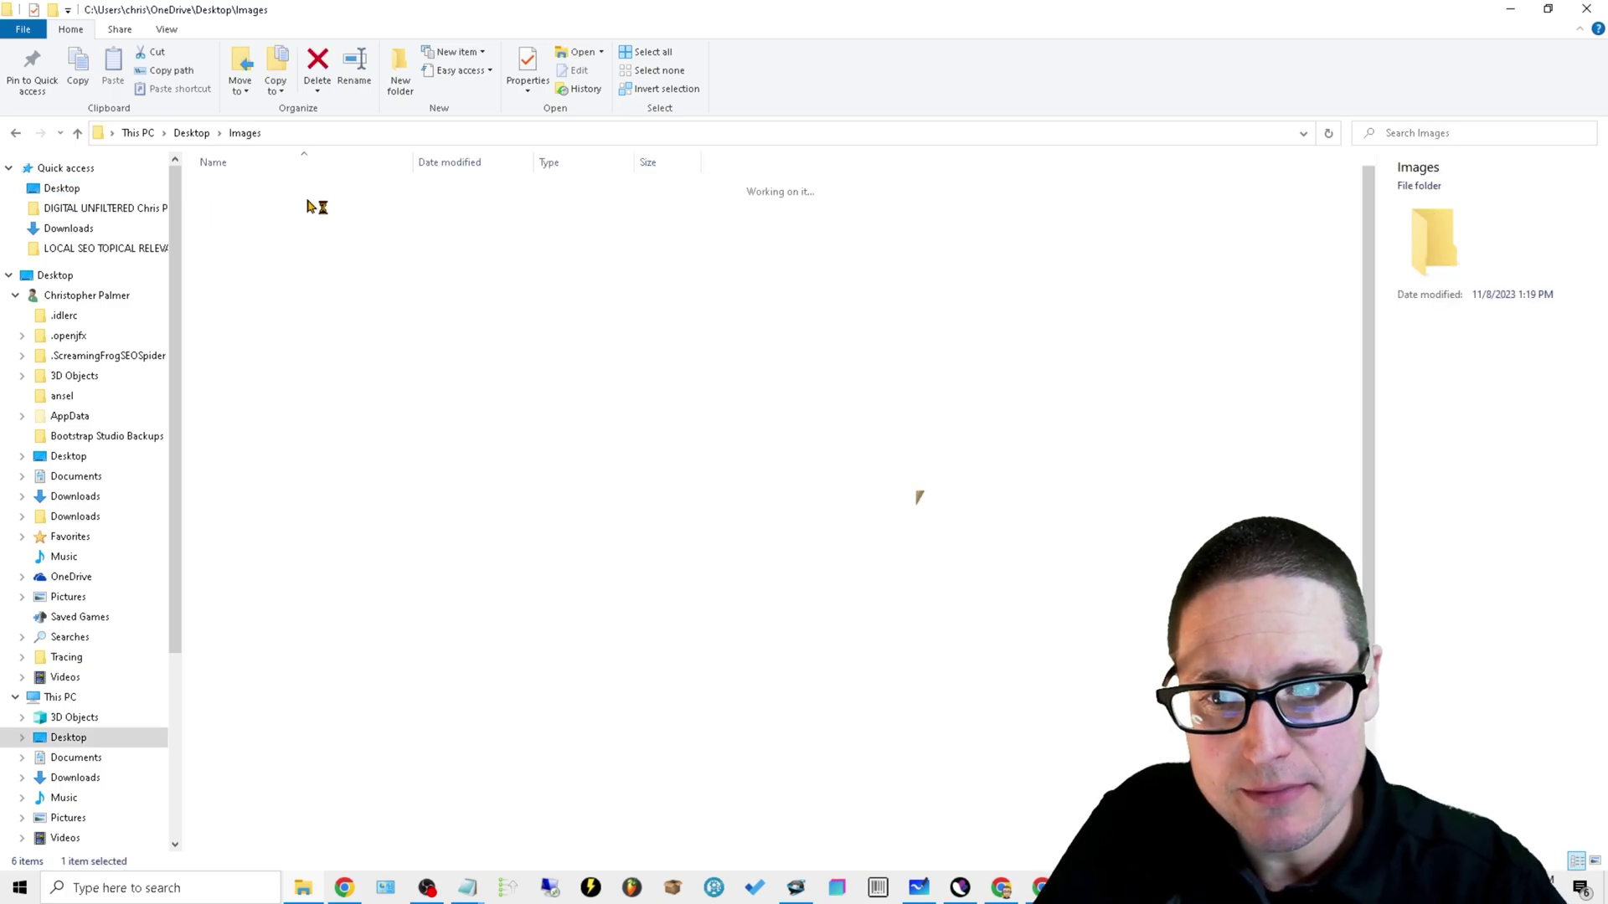